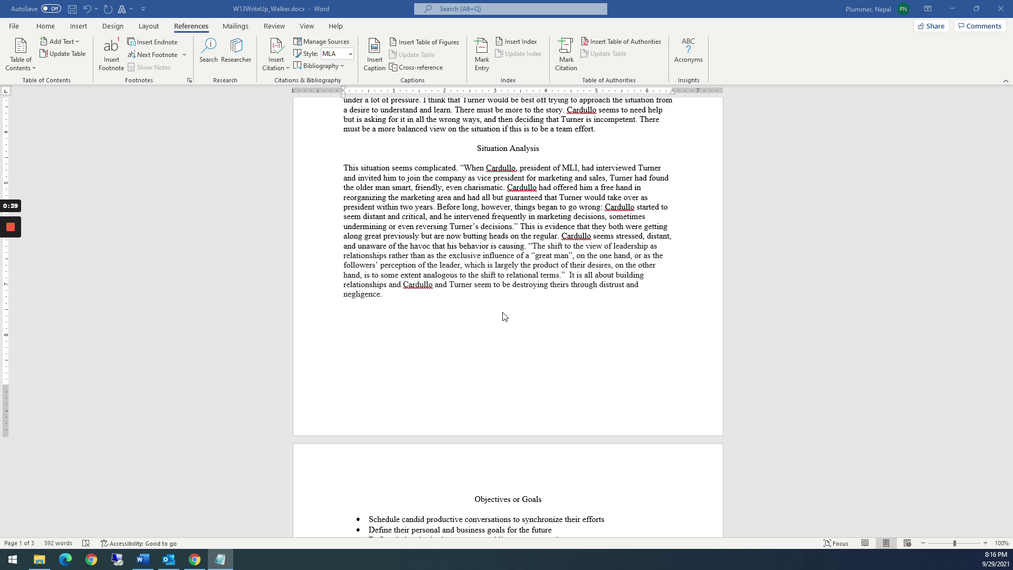
- Change the document's citation style on the References tab from MLA to APA Sixth Edition
left_click(807, 27)
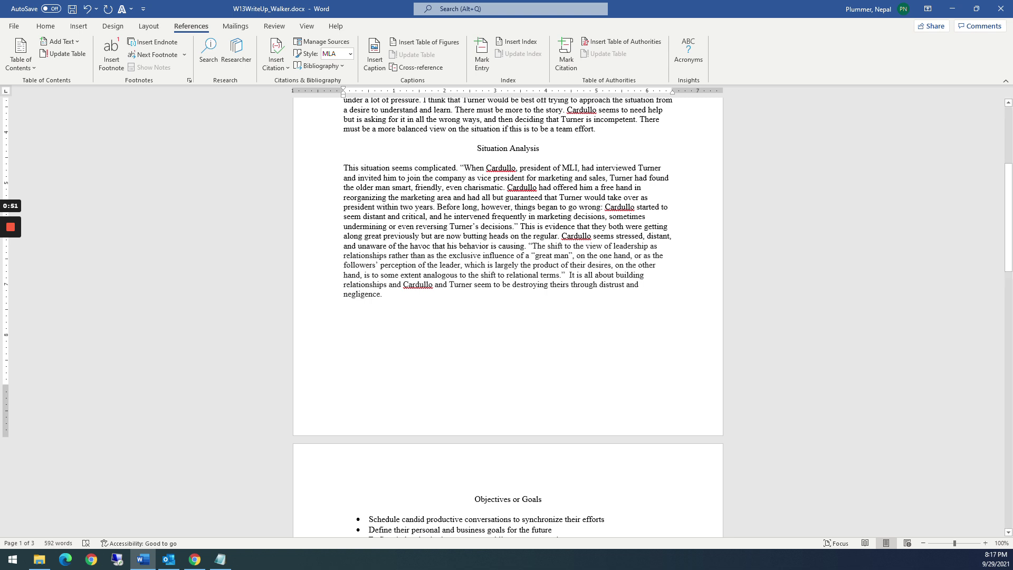
left_click(56, 30)
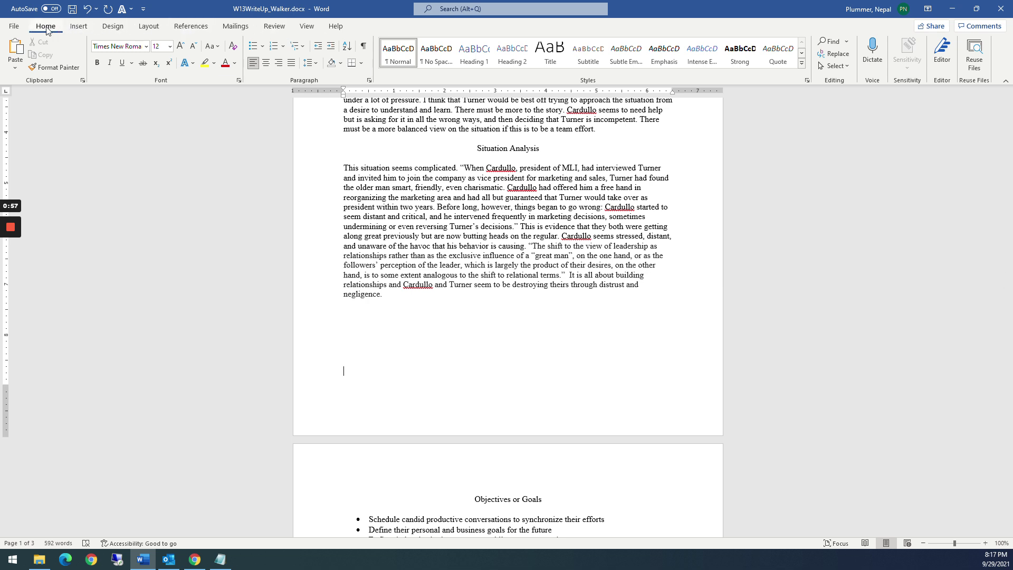
left_click(188, 30)
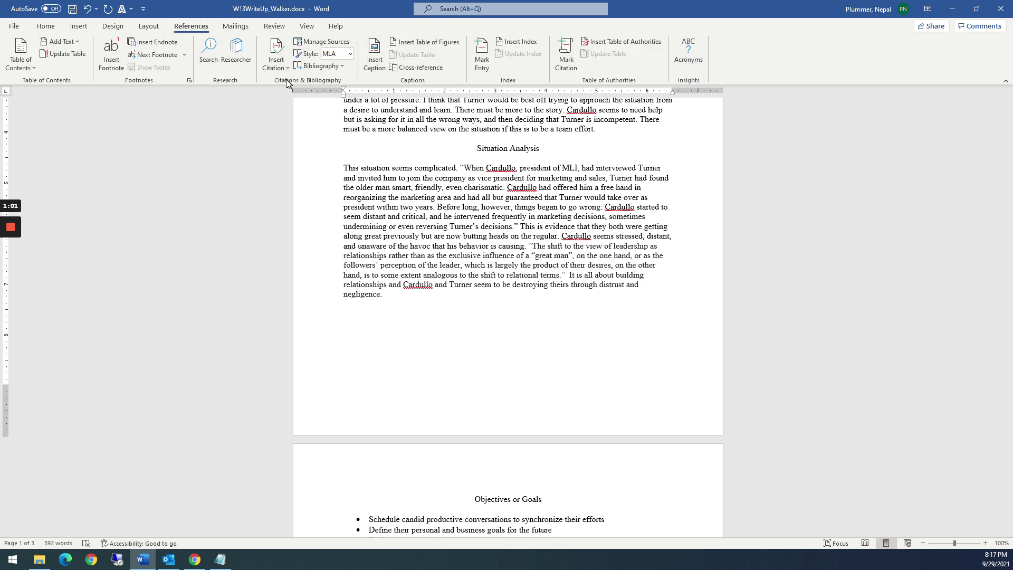
left_click(351, 54)
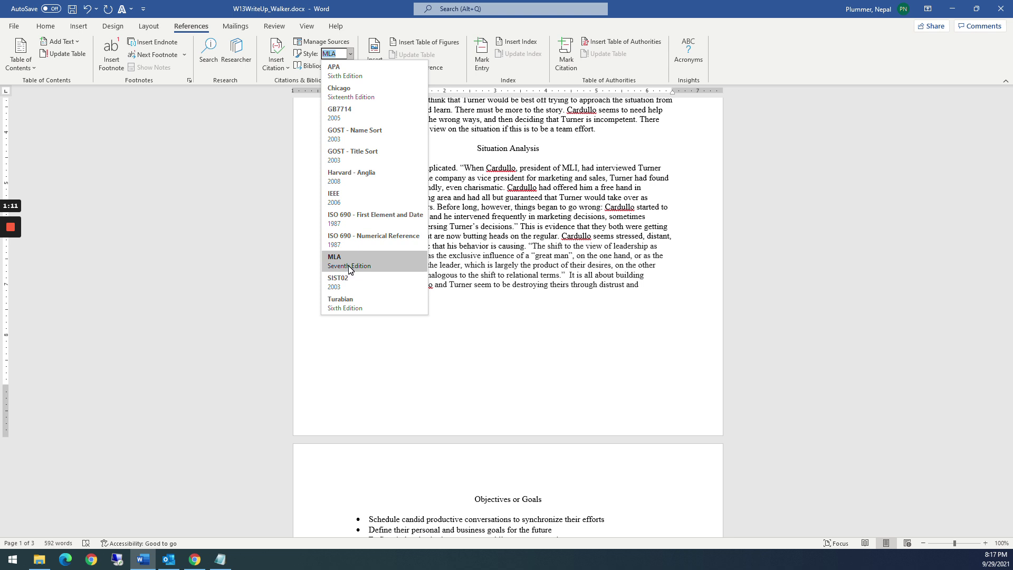
left_click(346, 72)
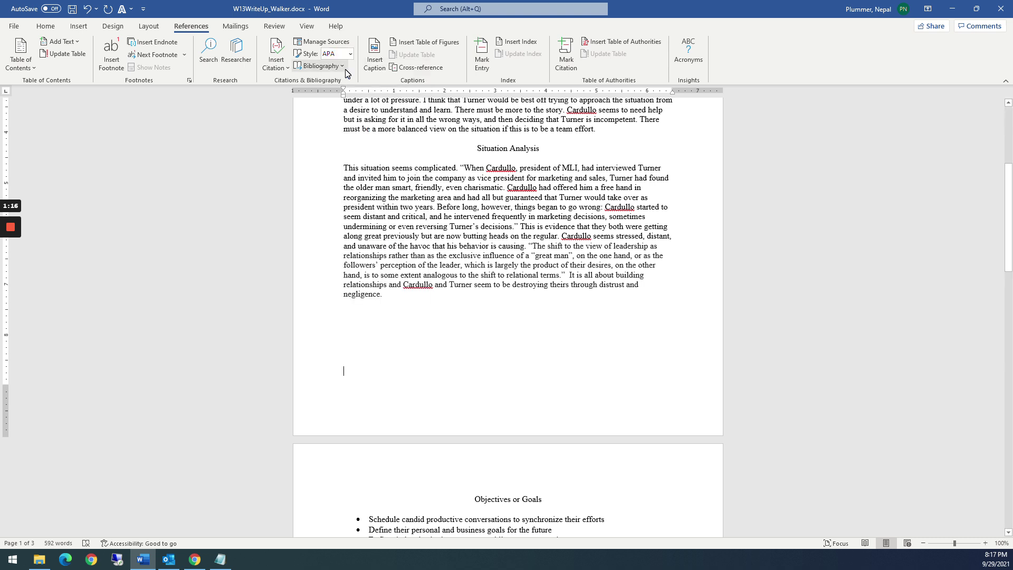
- Delete the Klein source from both the master and current lists in Source Manager
left_click(321, 46)
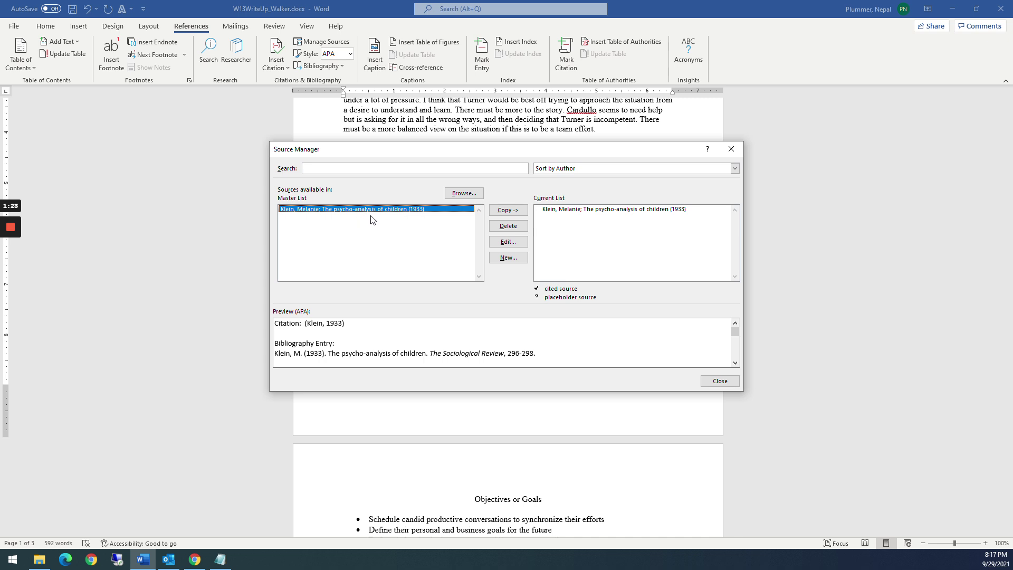
left_click(509, 226)
left_click(572, 210)
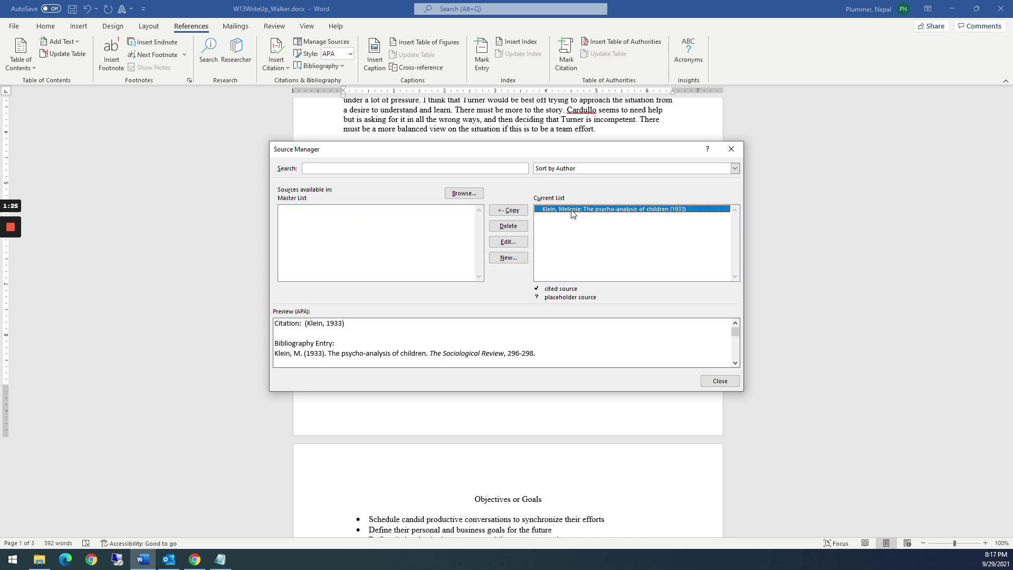
left_click(514, 232)
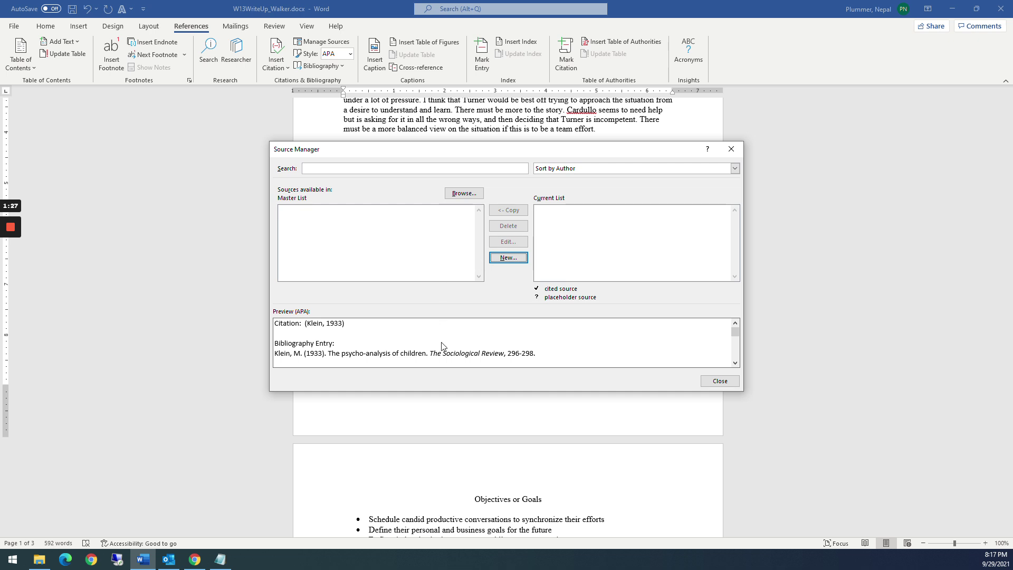
left_click(707, 381)
- Reopen Source Manager and confirm both source lists are now empty
left_click(322, 42)
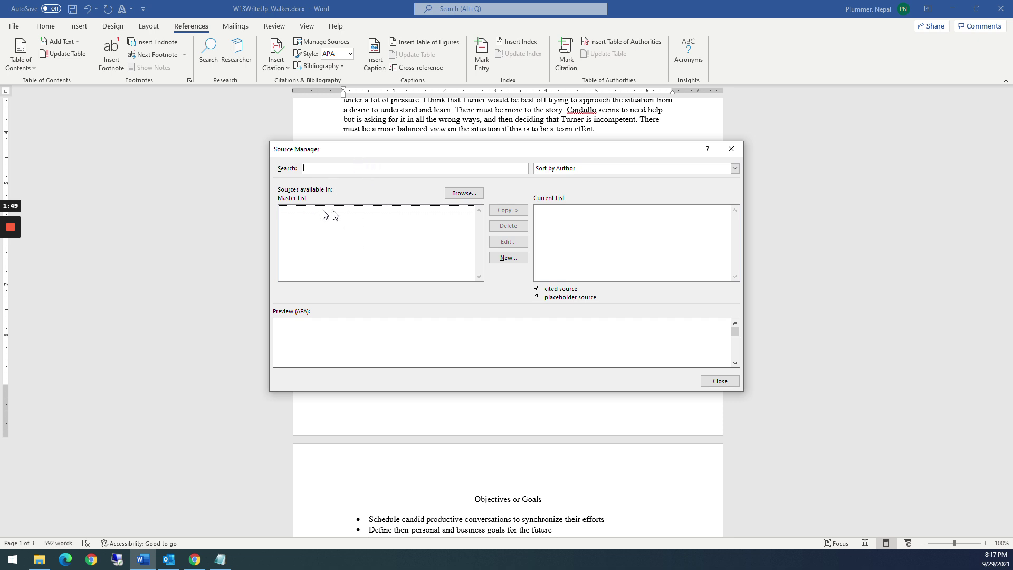
left_click(583, 215)
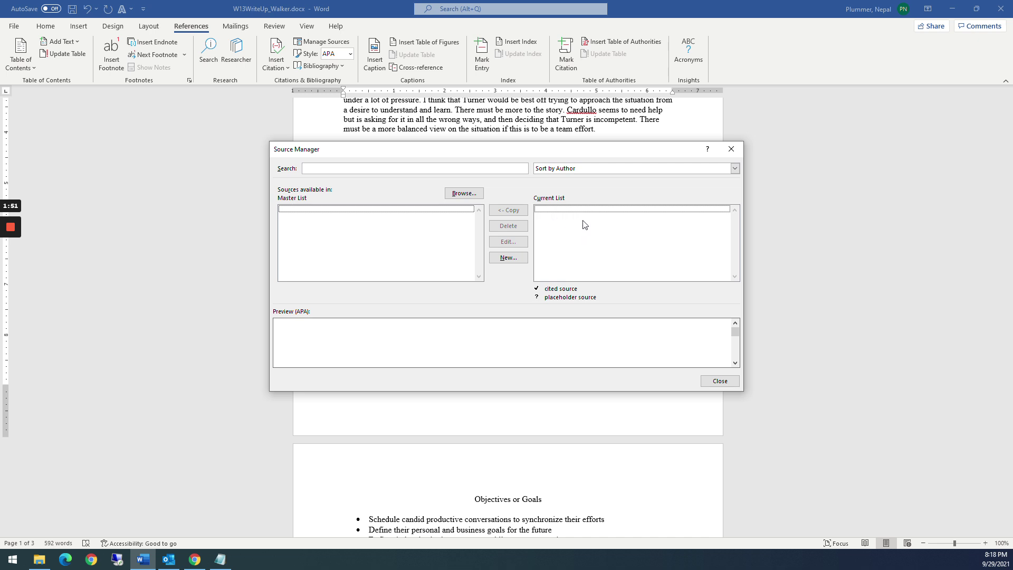
left_click(362, 214)
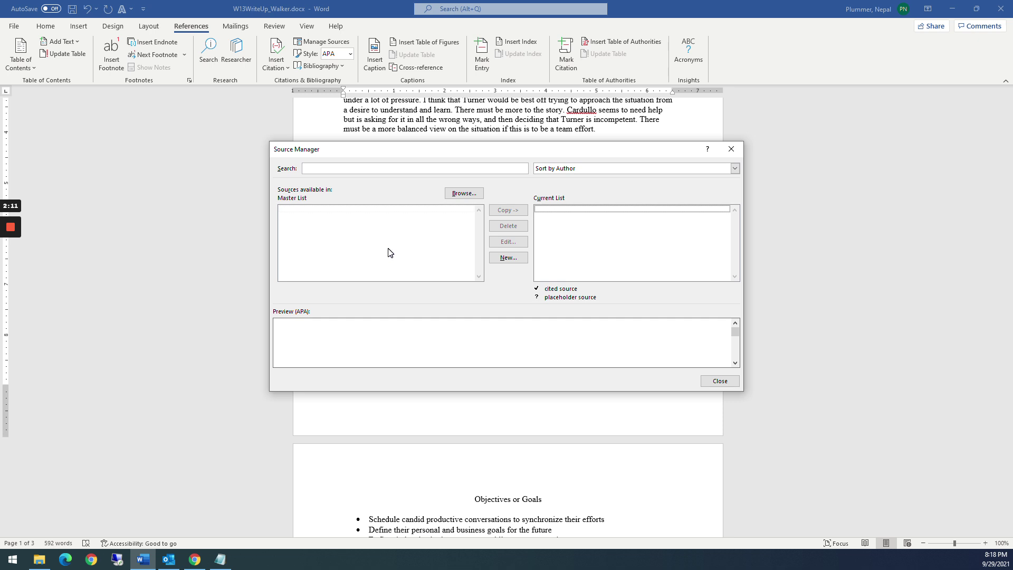
- Start a new Journal Article source, clear the typed author text, and open the author name editor
left_click(510, 259)
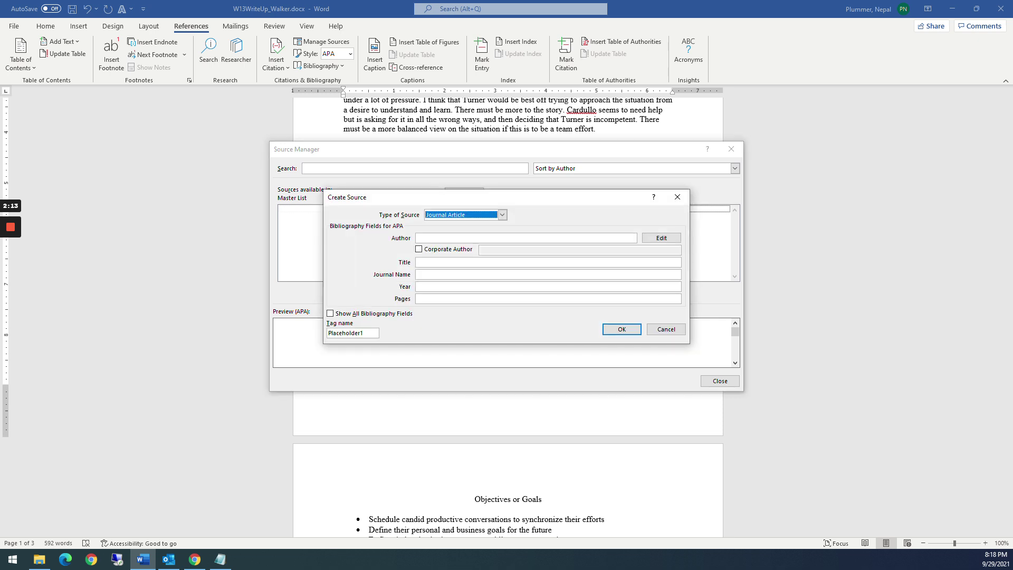
left_click(502, 215)
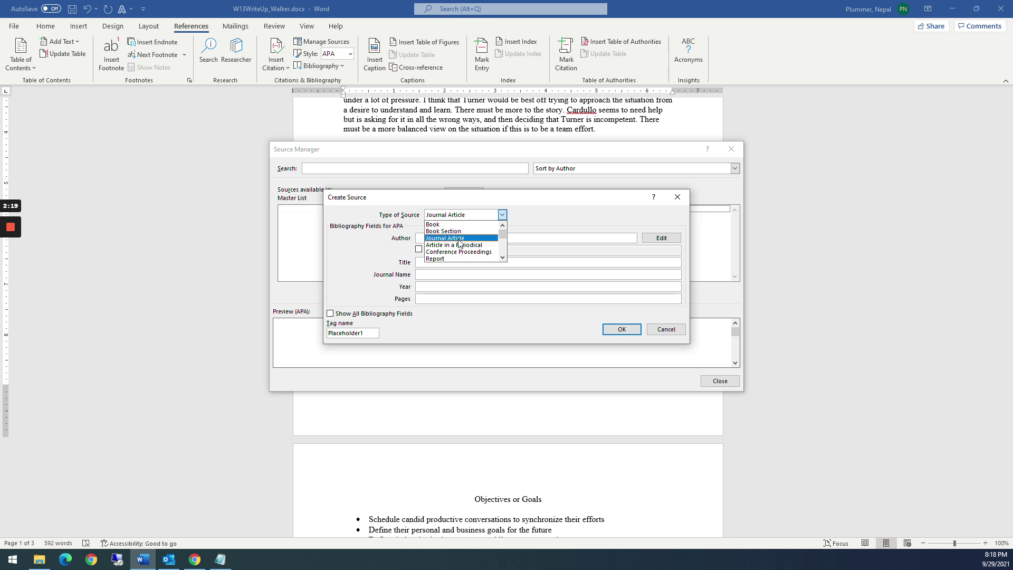
scroll(459, 243, "down", 3)
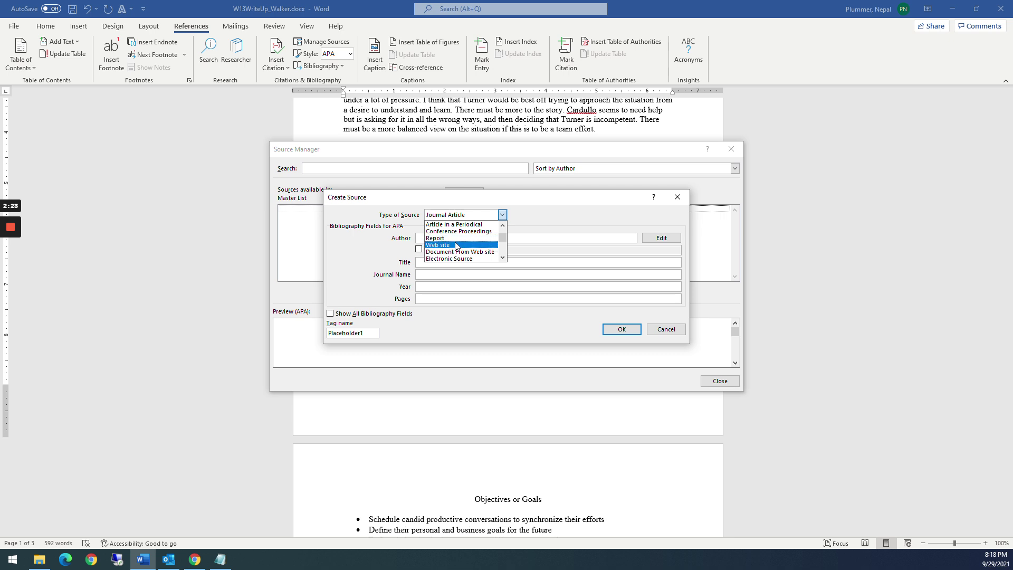
scroll(463, 252, "up", 3)
left_click(452, 239)
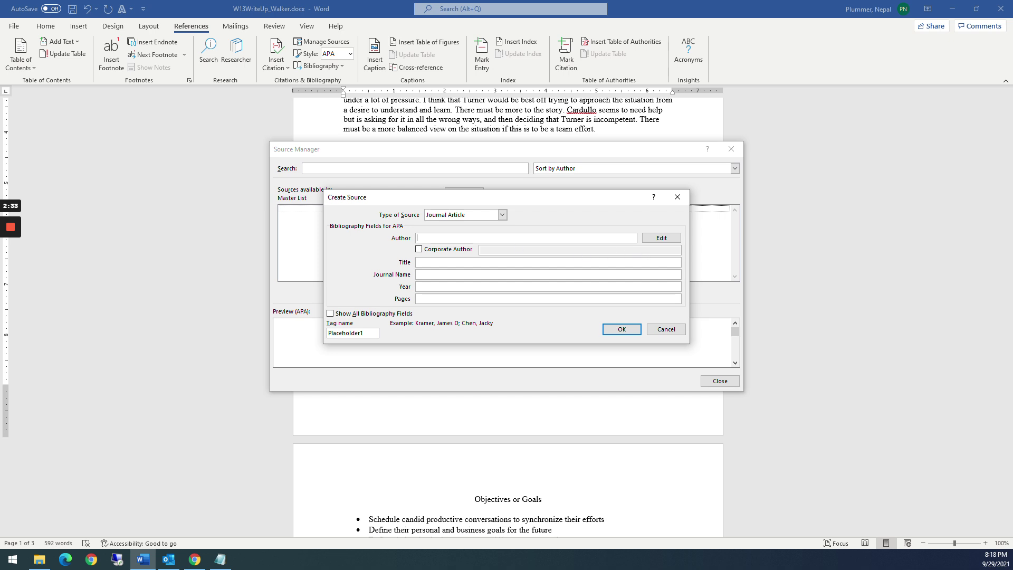
type("Melanie Klein")
key("ctrl+BackSpace")
key("ctrl+BackSpace")
left_click(661, 238)
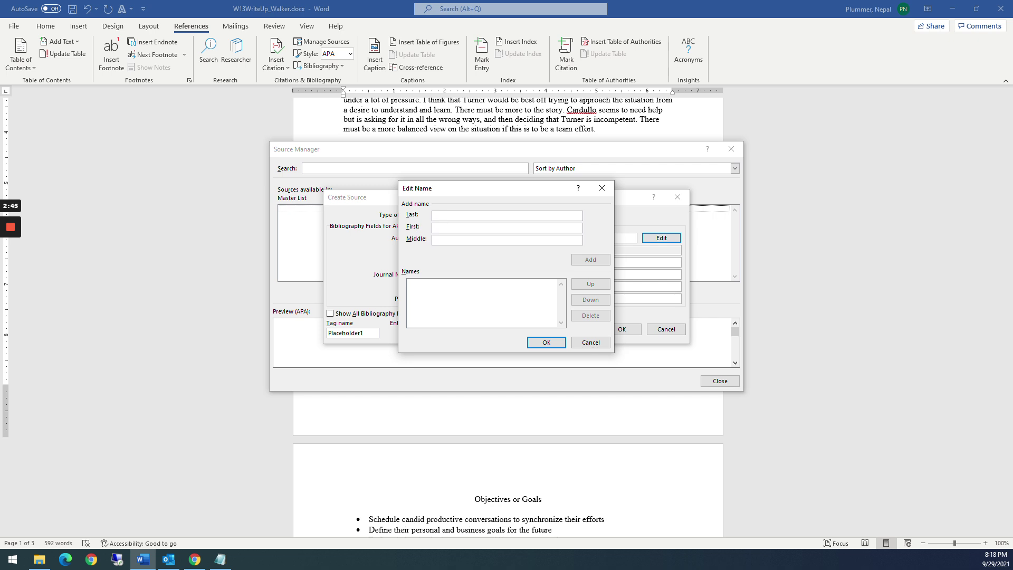
- Add Klein, Melanie as the source's author
type("Klein")
key("Tab")
type("Melanie")
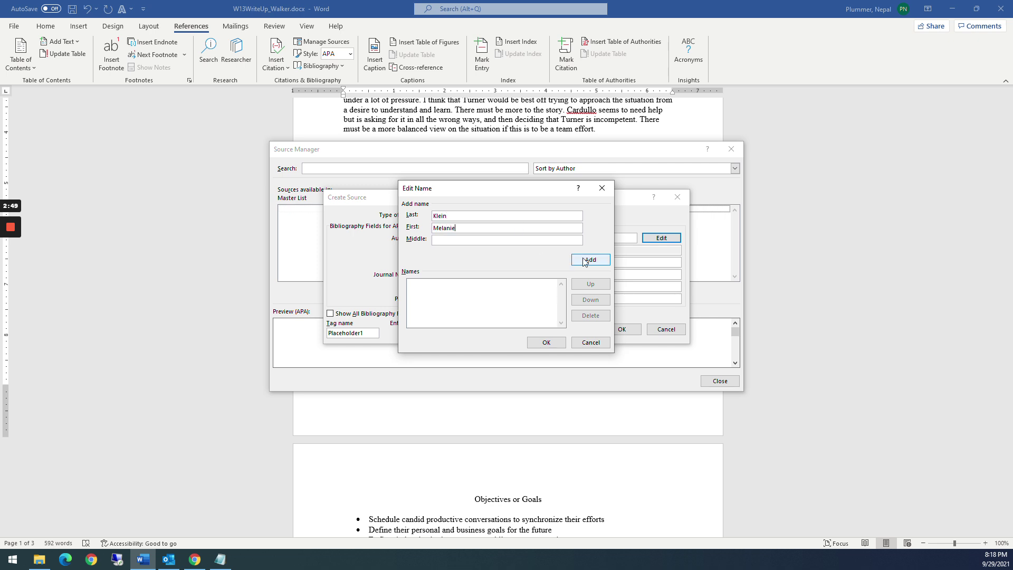
left_click(591, 260)
left_click(545, 341)
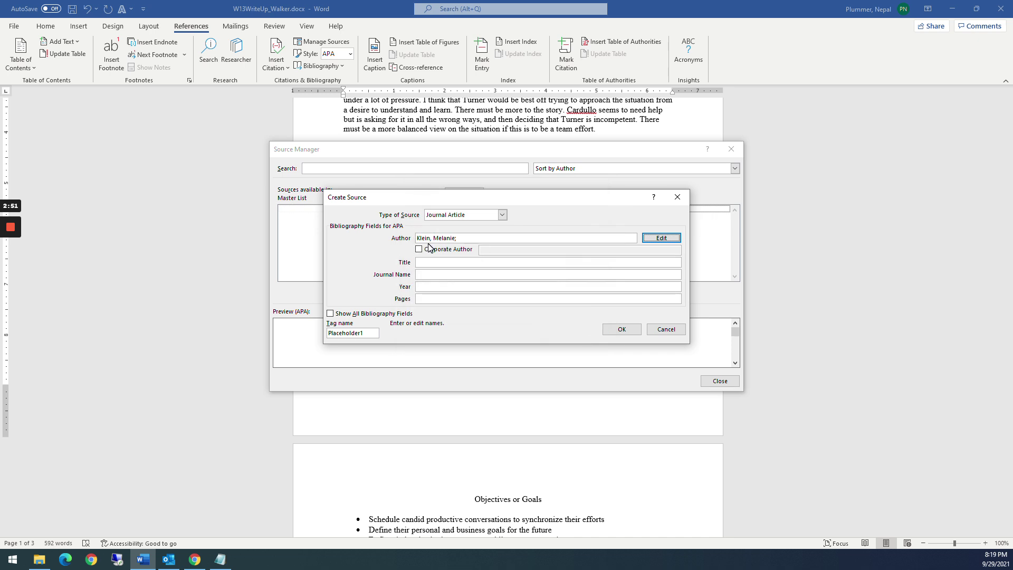
- Leave Corporate Author unchecked and turn on Show All Bibliography Fields
left_click(419, 249)
left_click(419, 250)
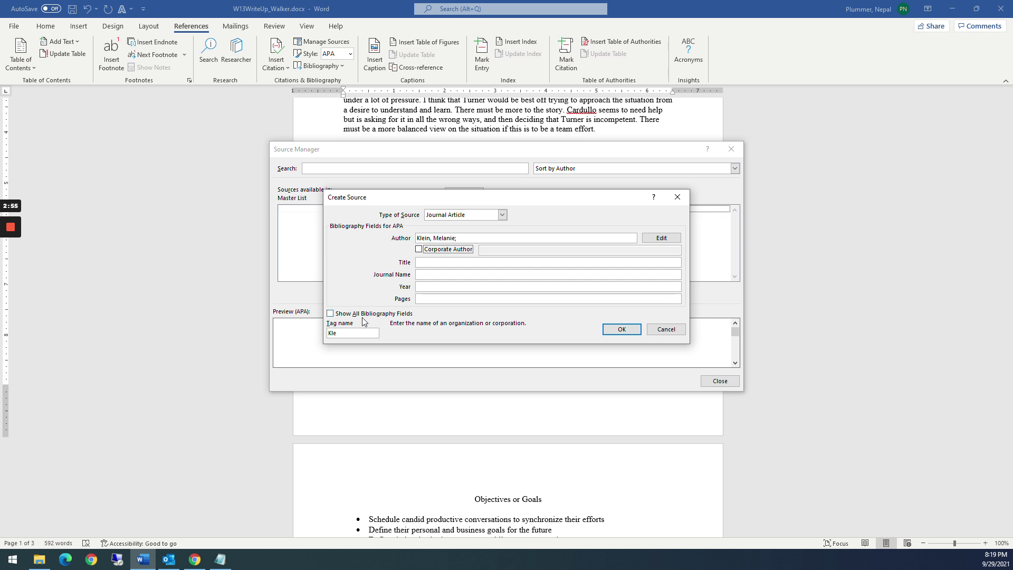
left_click(330, 313)
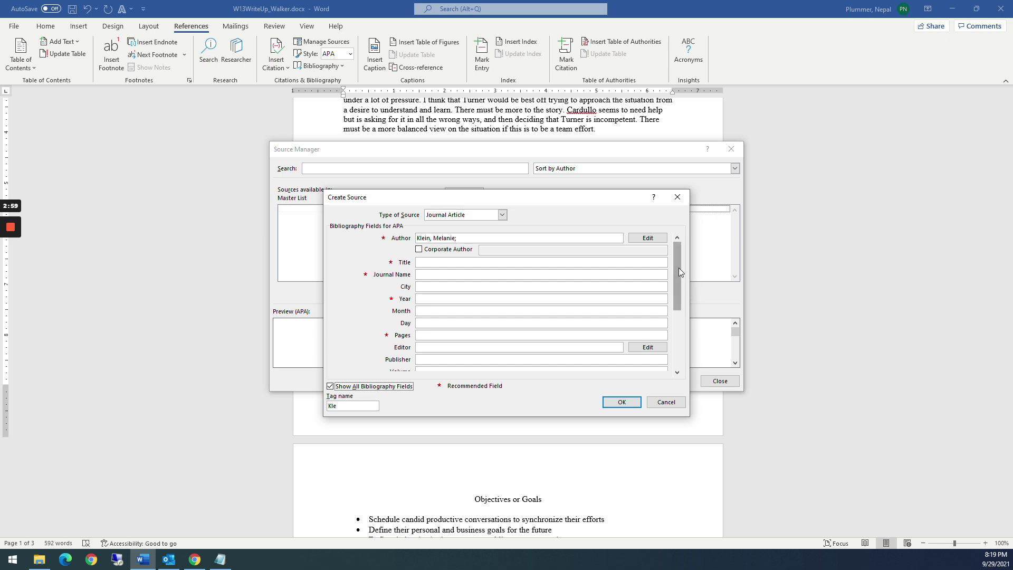
mouse_move(678, 267)
left_mouse_down()
mouse_move(659, 347)
mouse_move(684, 255)
left_mouse_up()
- Paste 'The psycho-analysis of children' as the article title
left_click(330, 386)
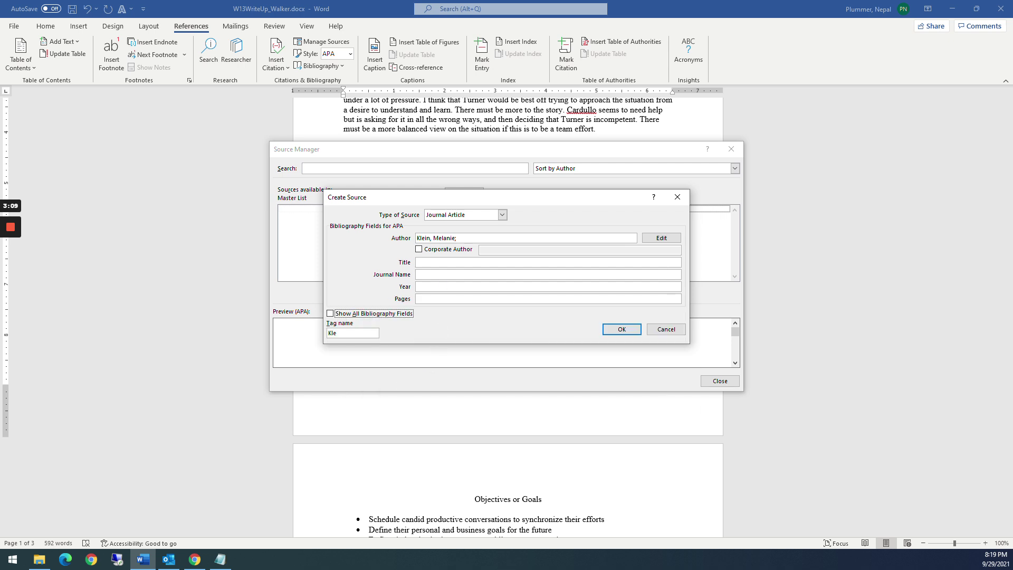
left_click(417, 262)
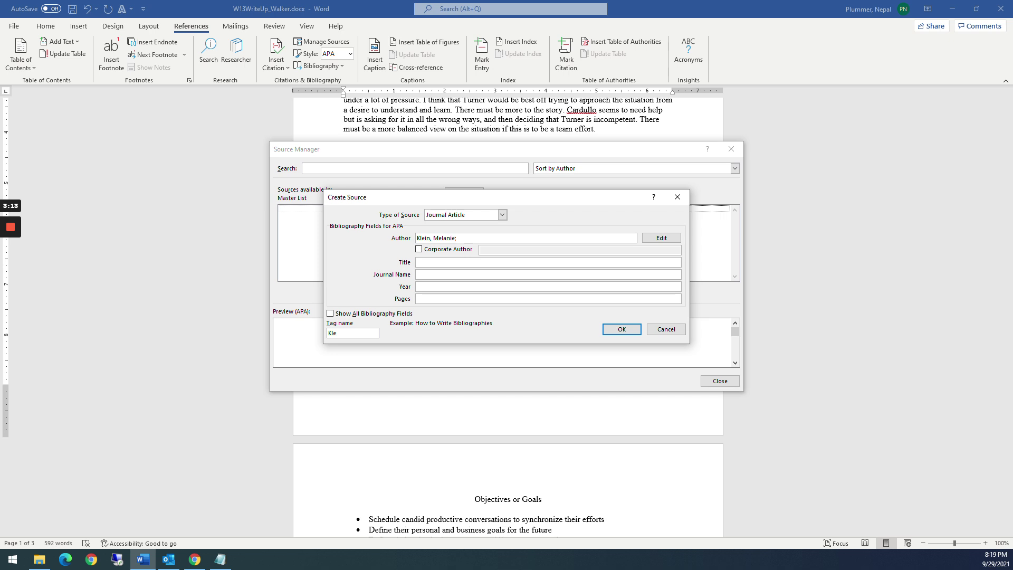
key("alt+Tab")
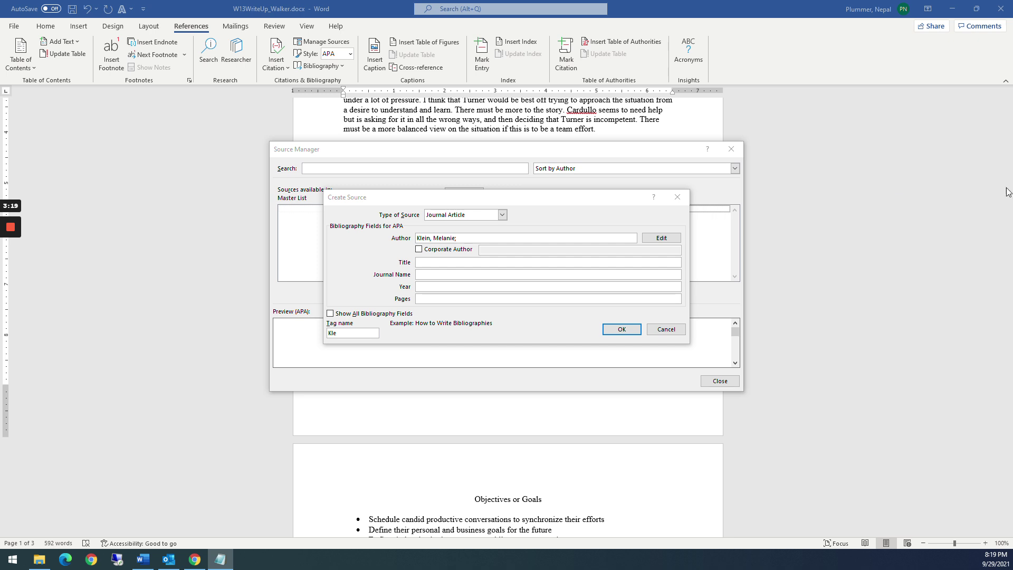
left_click(477, 262)
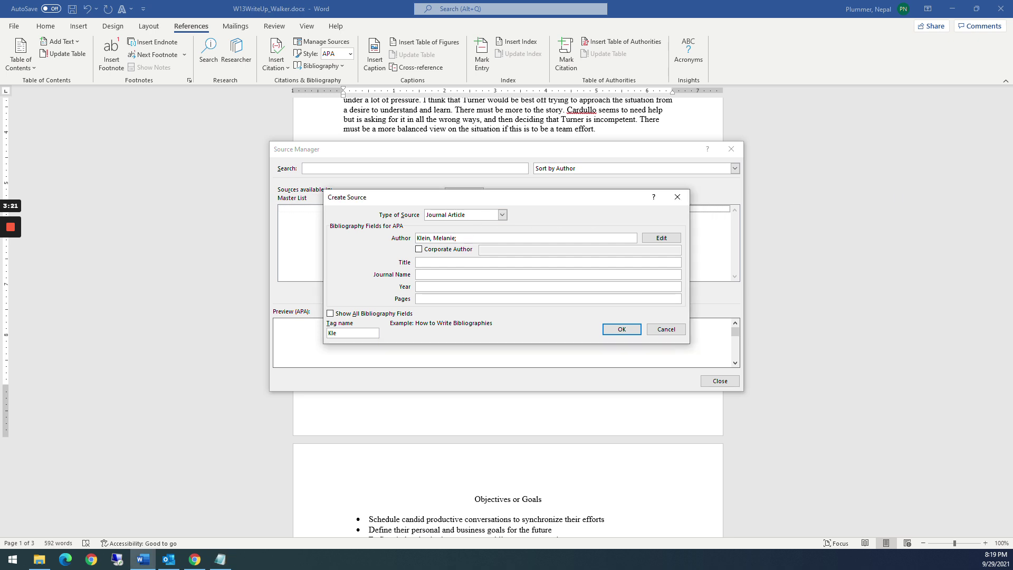
type("The psycho-analysis of children")
key("Tab")
- Enter journal The Sociological Review, year 1933 and pages 296-298
key("alt+Tab")
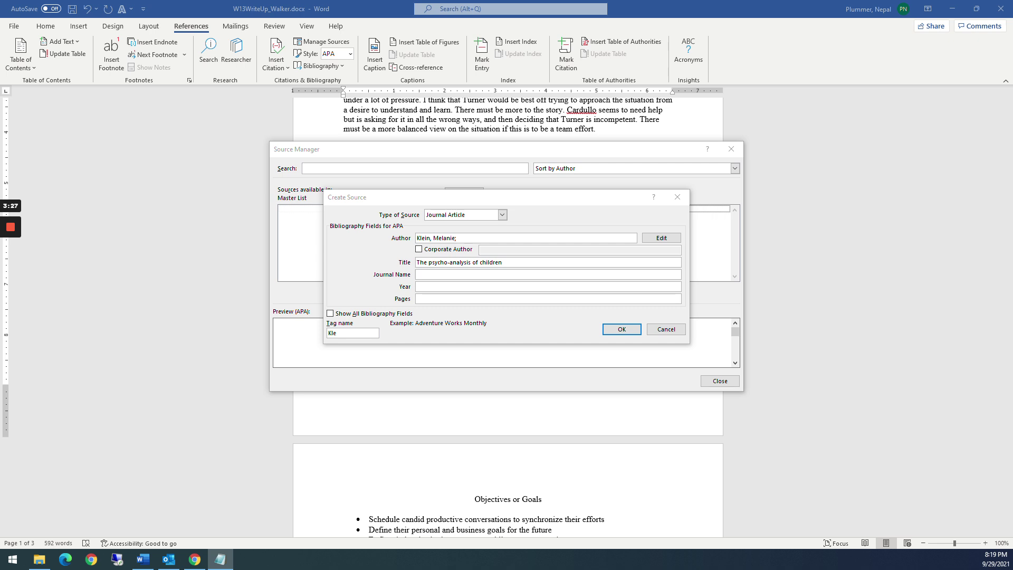
key("alt+Tab")
type("The Sociological Review")
key("Tab")
type("1933")
key("Tab")
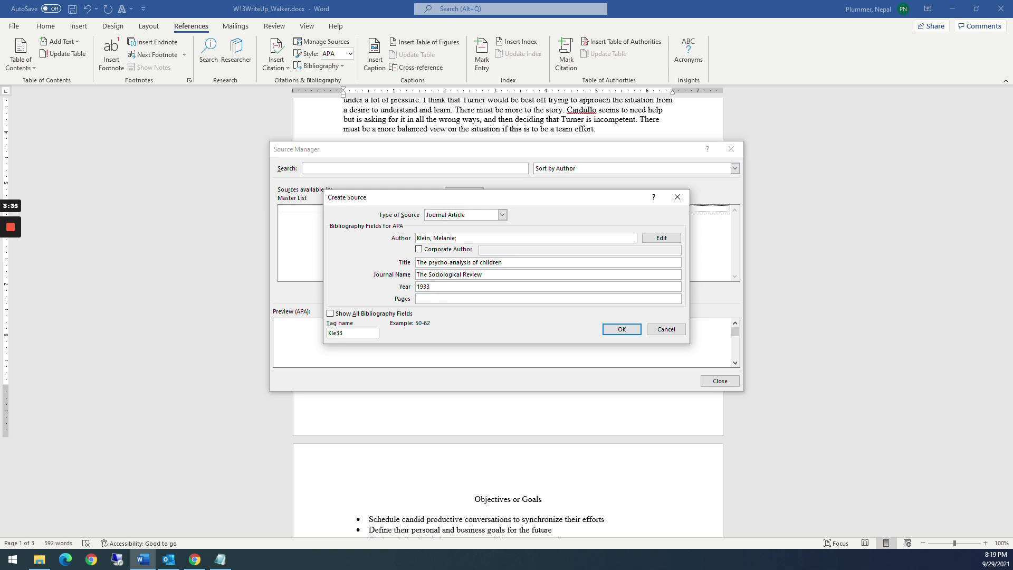
type("296-298")
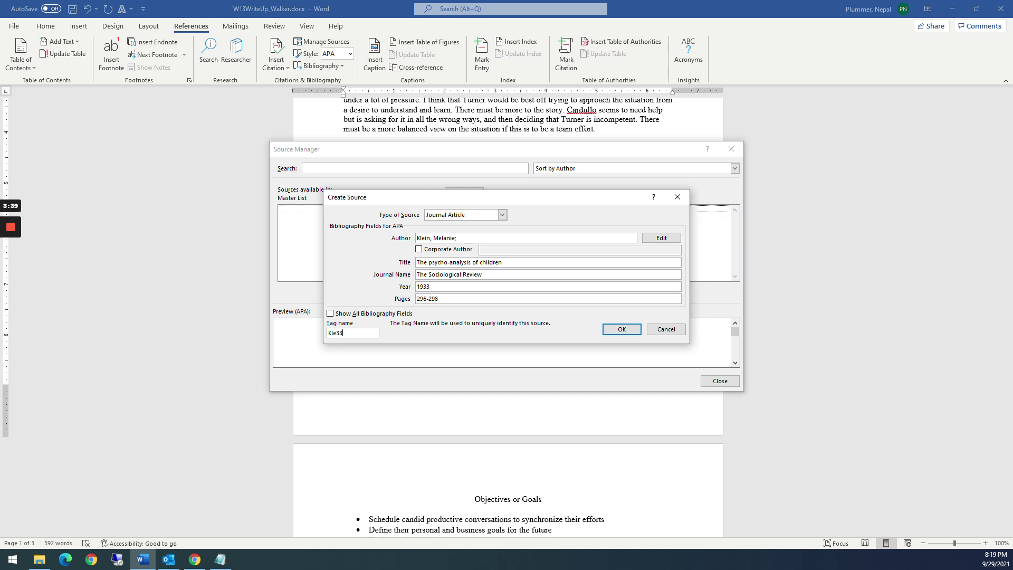
- Save the Klein source, close Source Manager, and place the cursor after 'relational terms.'
left_click(620, 334)
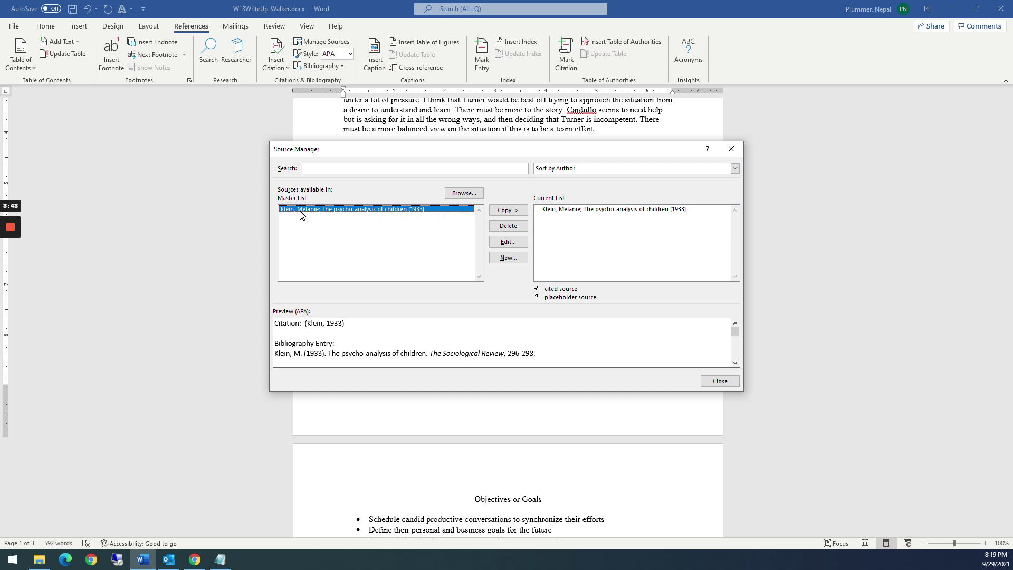
left_click(567, 210)
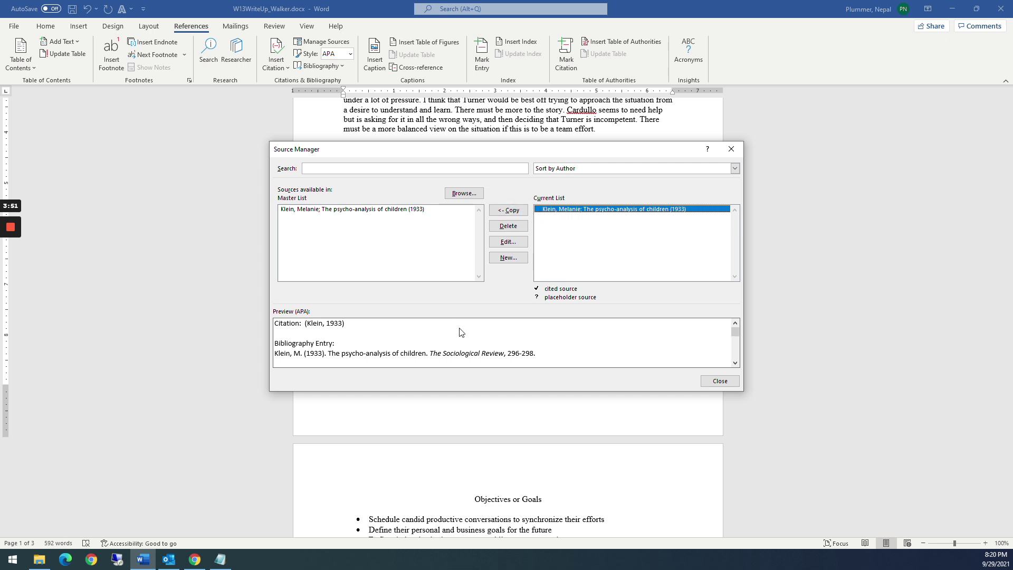
left_click(720, 384)
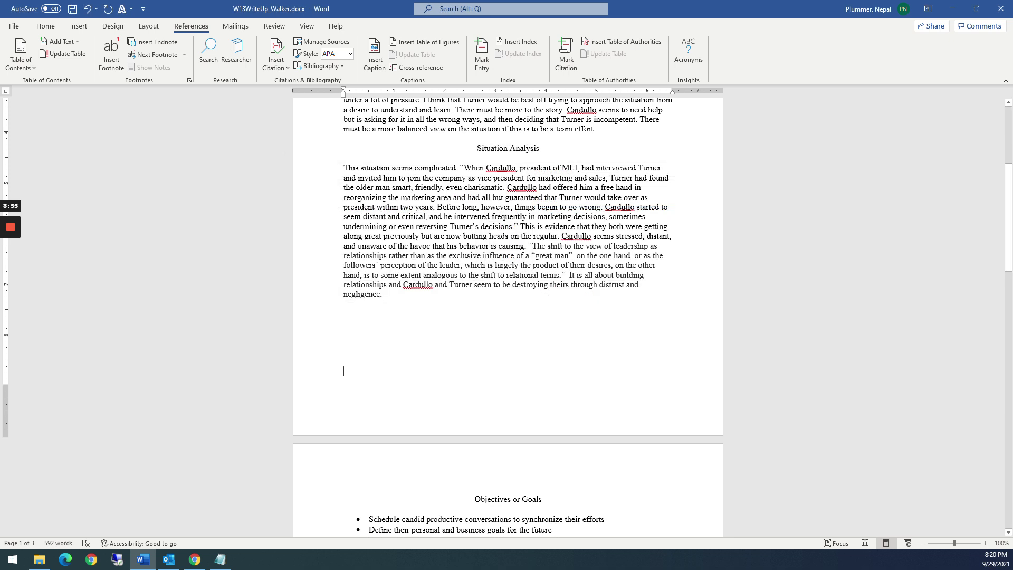
left_click_drag(532, 245, 569, 275)
left_click(565, 274)
- Insert the (Klein, 1933) citation just before the period after the 'relational terms' quotation
left_click(559, 275)
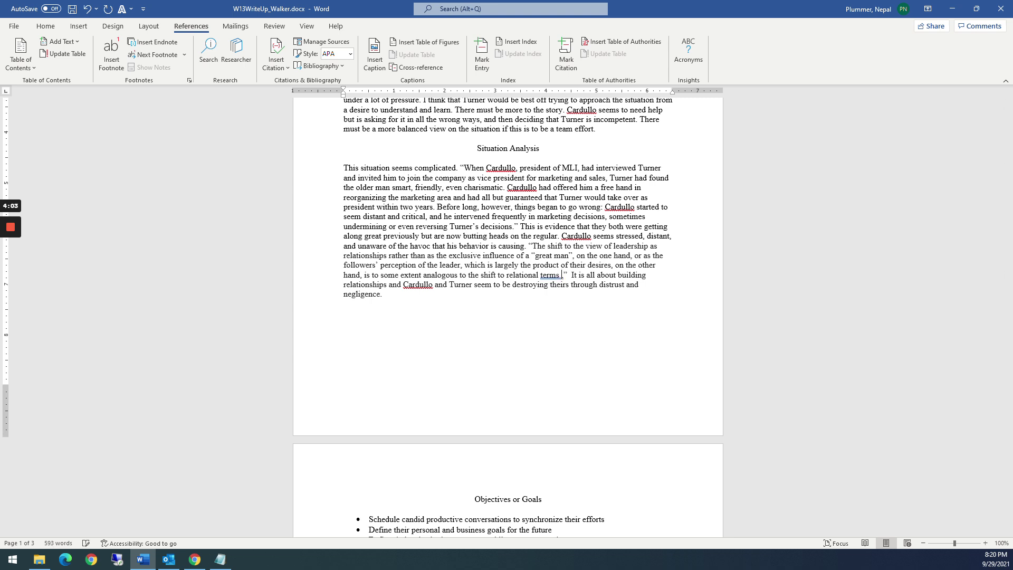
left_click(281, 70)
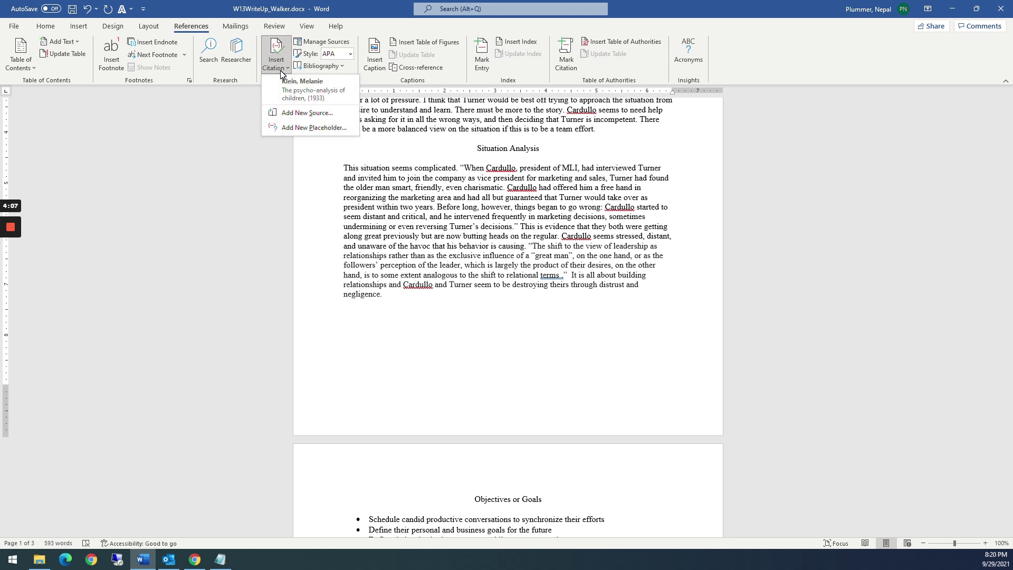
left_click(300, 90)
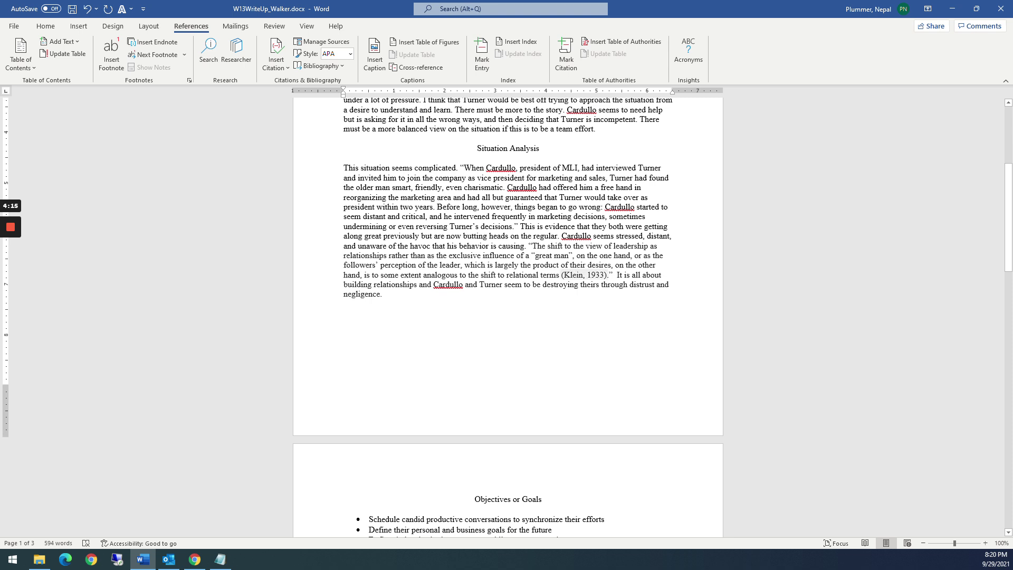
left_click(587, 274)
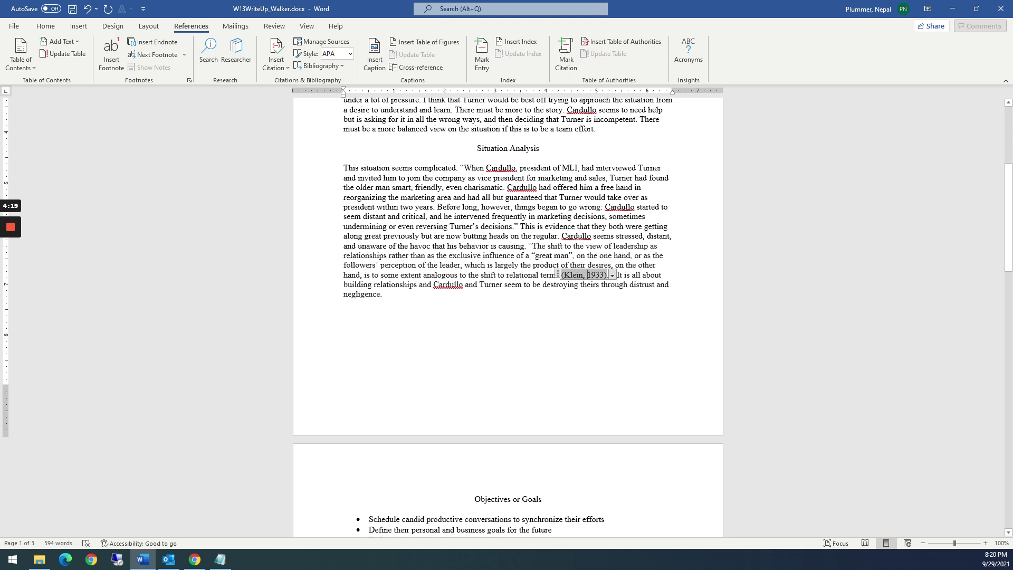
- Toggle the citation style between APA and MLA, leaving MLA so the citation reads (Klein)
left_click(350, 53)
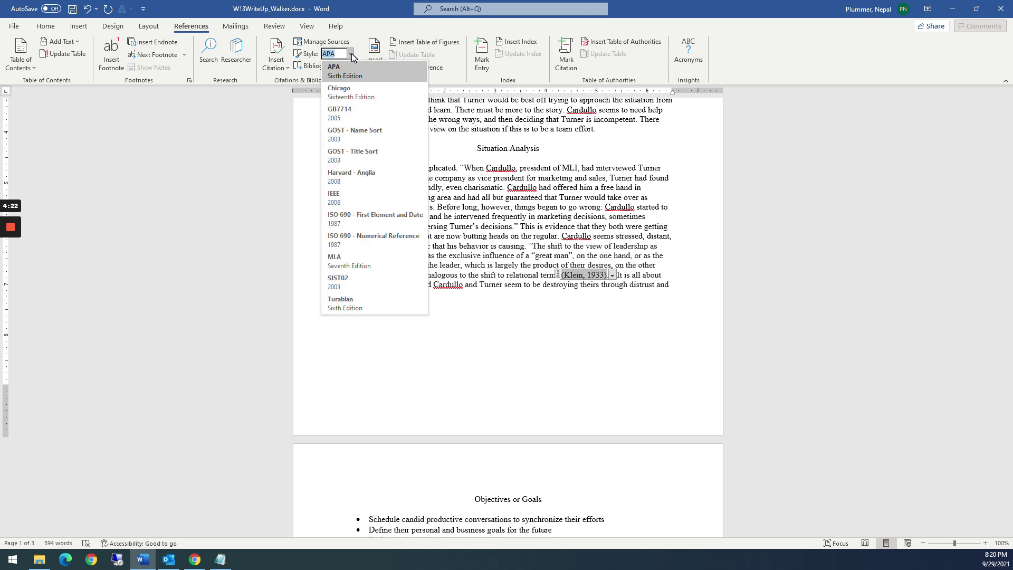
left_click(369, 258)
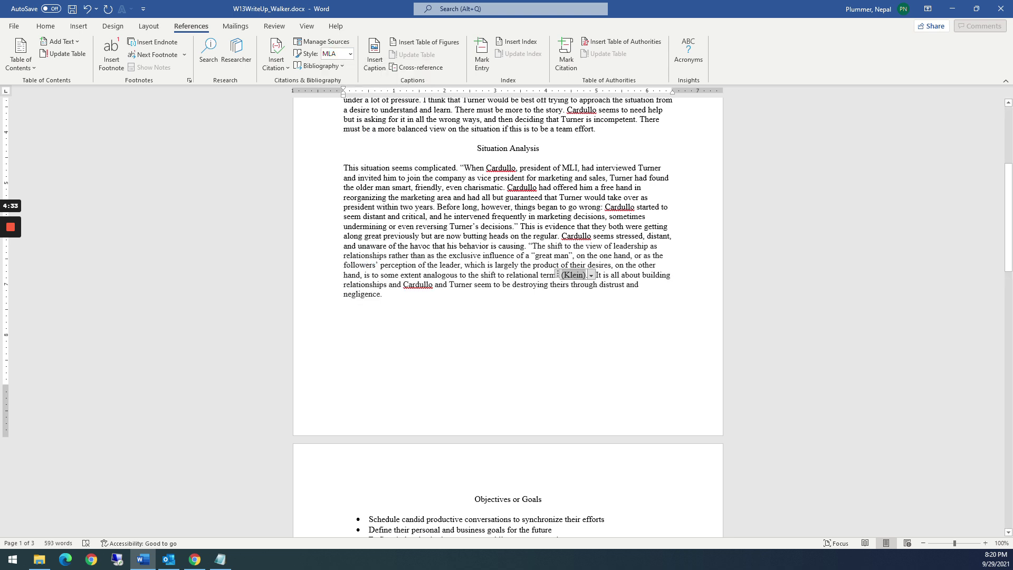
left_click(561, 255)
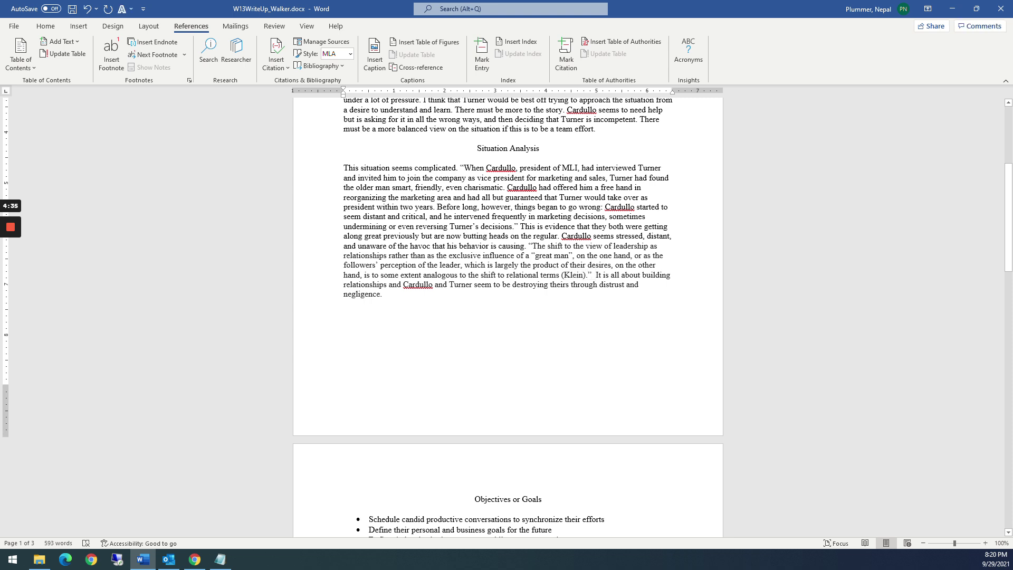
left_click(350, 54)
left_click(337, 68)
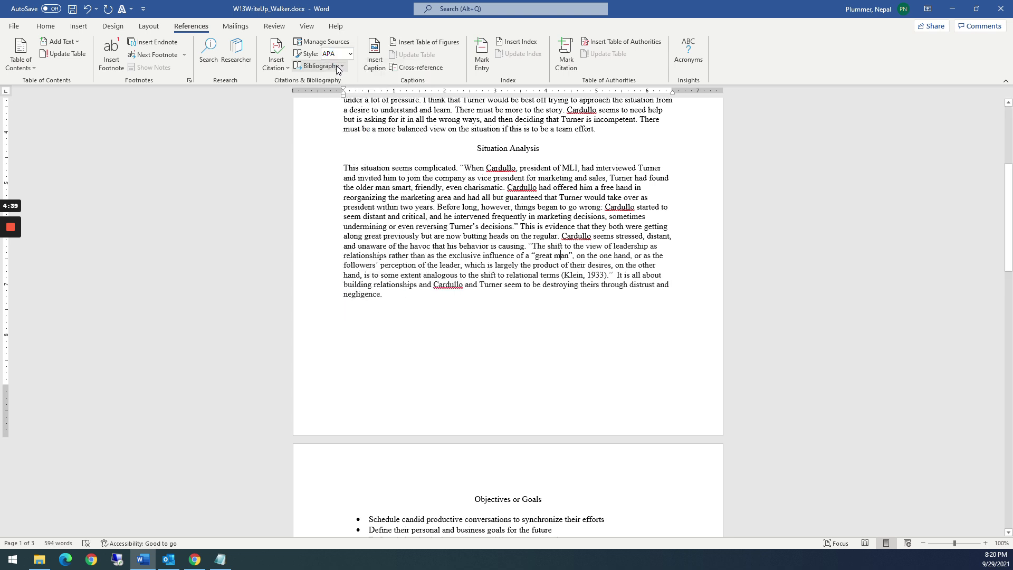
left_click(351, 54)
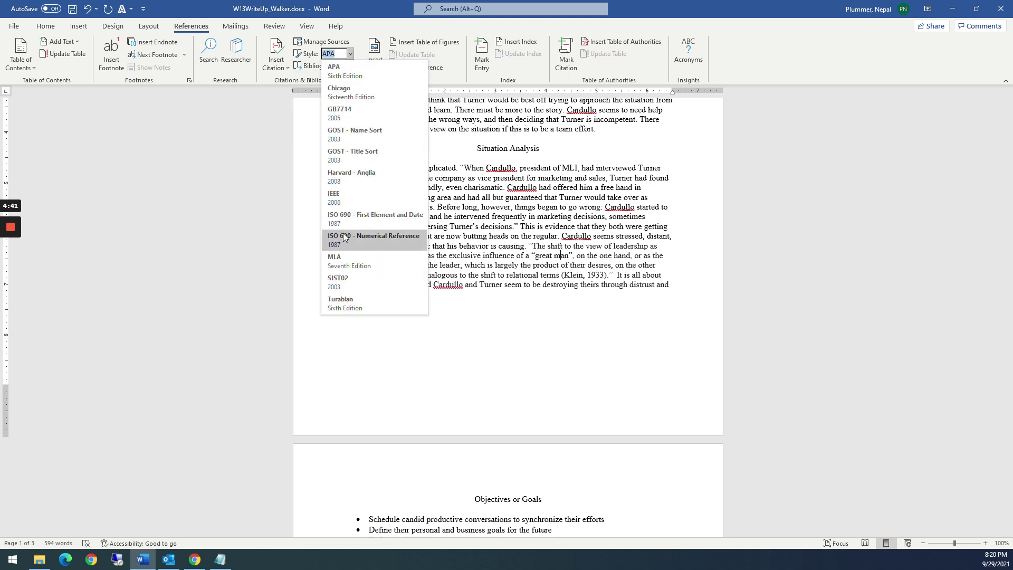
left_click(358, 301)
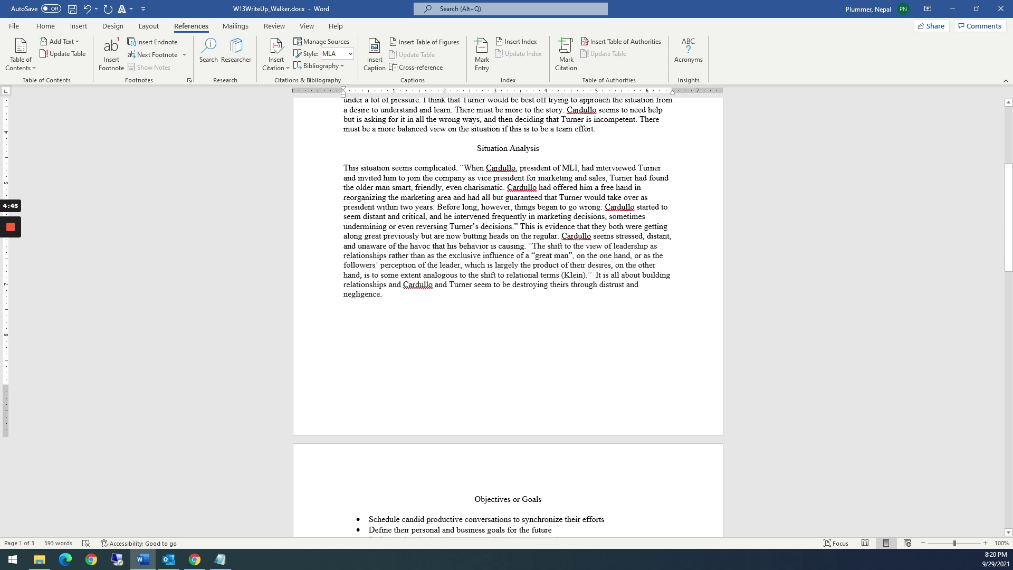
left_click(276, 58)
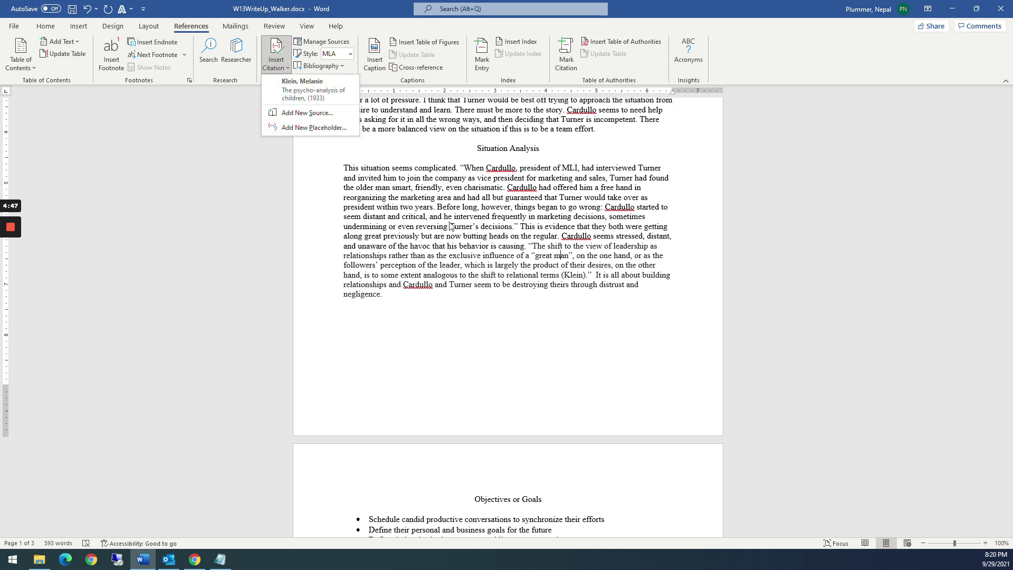
key("Escape")
- Insert a Works Cited bibliography at the top of page 3 listing Klein's 1933 article
scroll(508, 317, "down", 13)
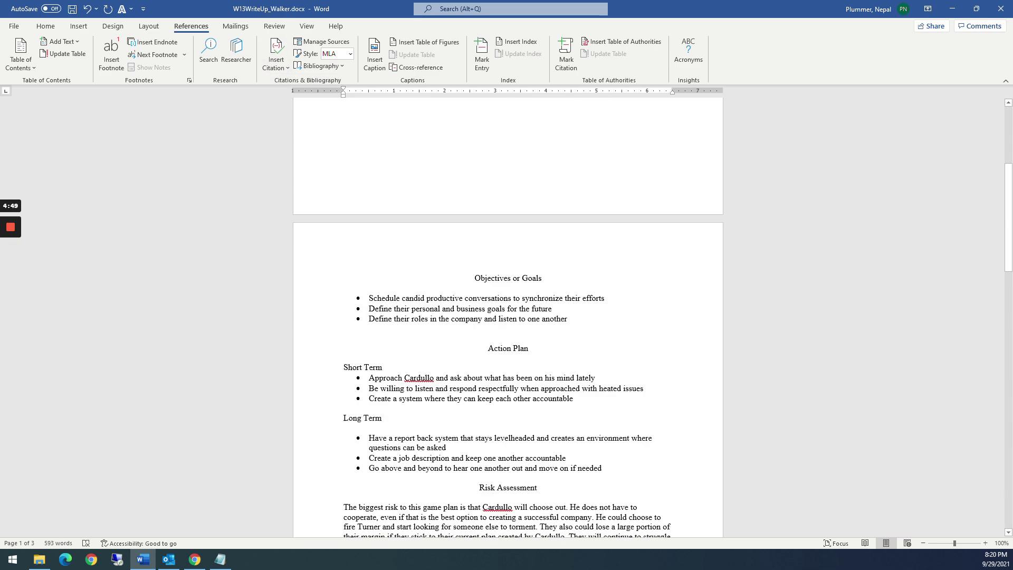
scroll(507, 316, "down", 3)
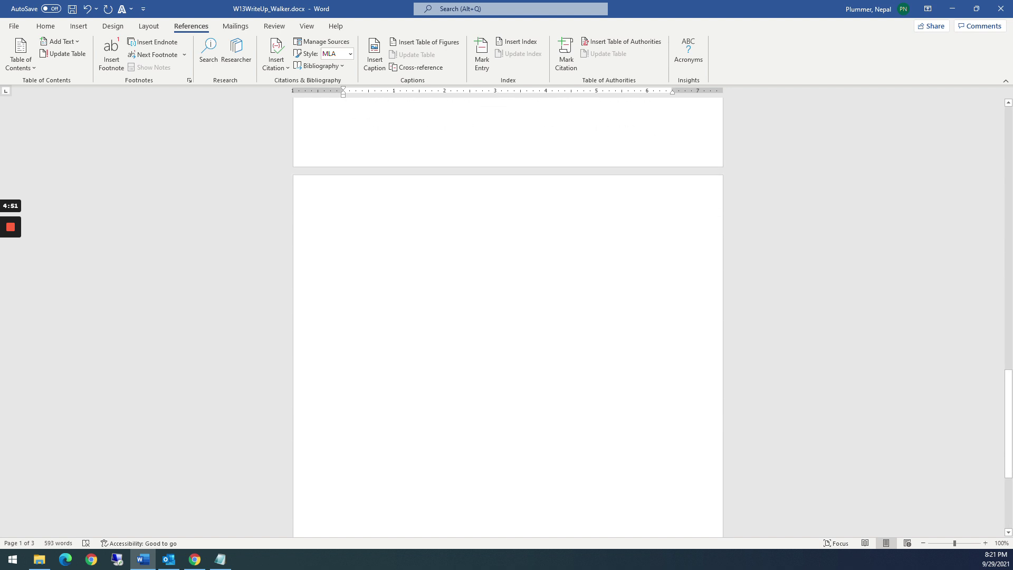
left_click(344, 228)
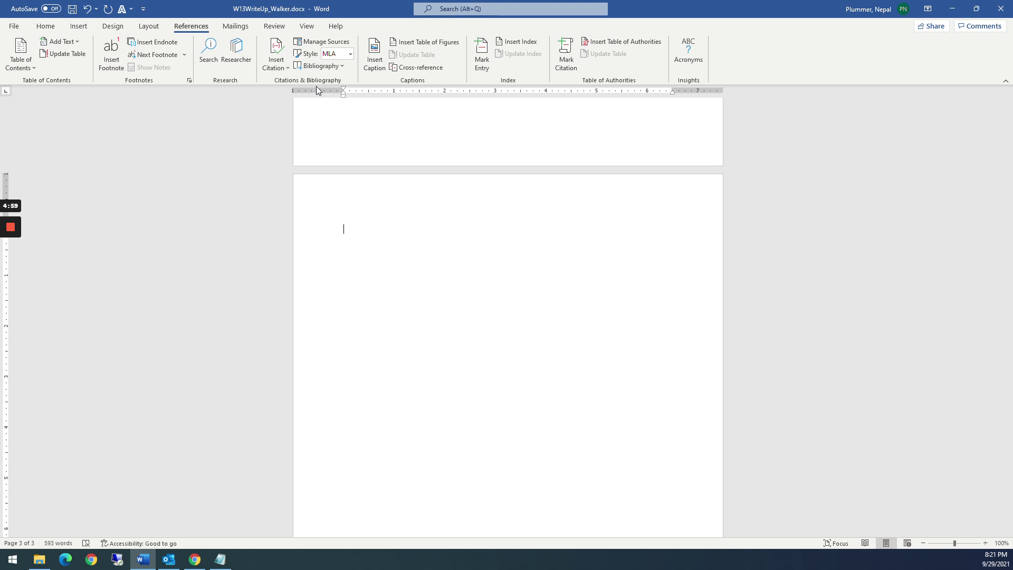
left_click(316, 42)
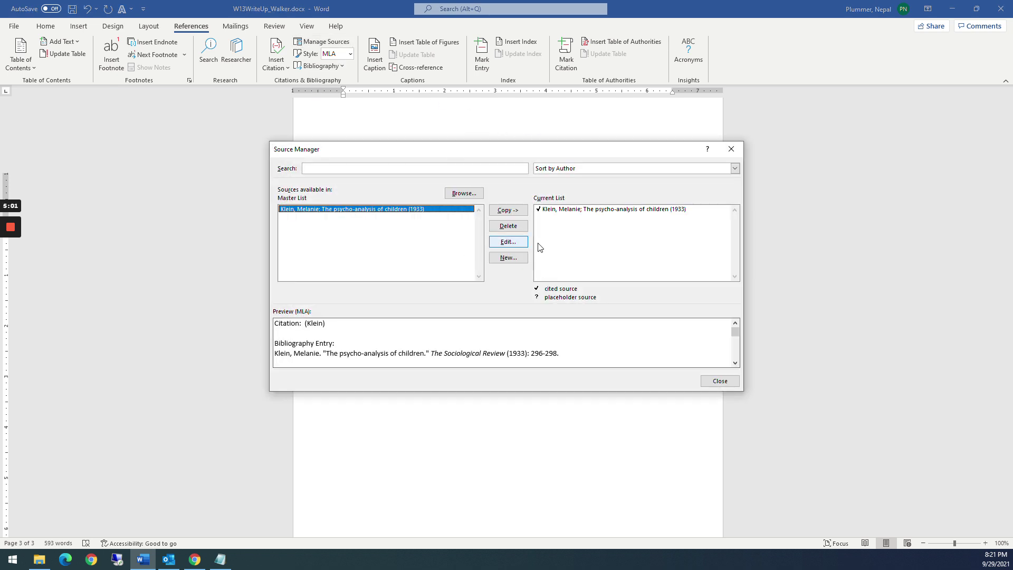
left_click(725, 385)
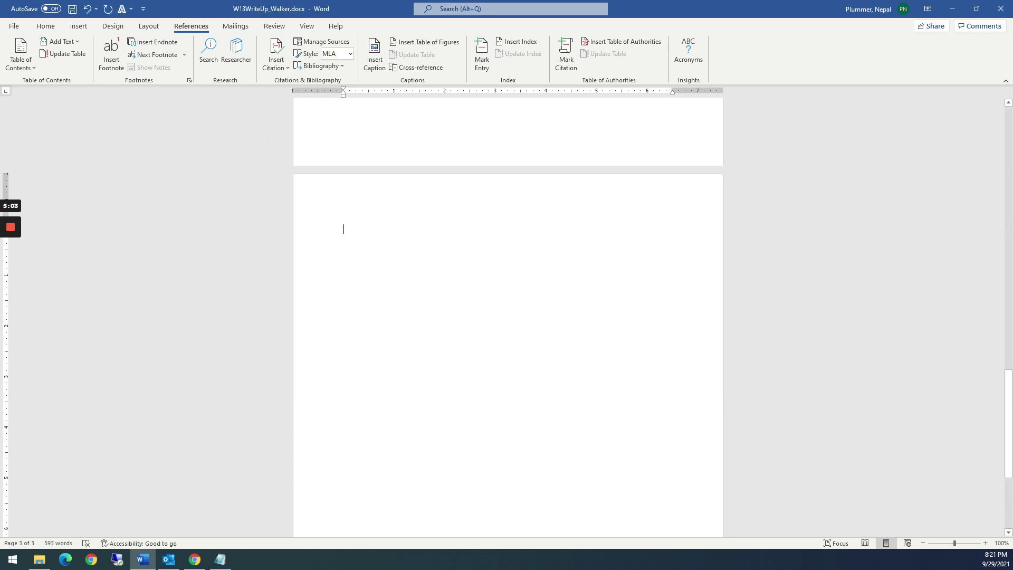
left_click(320, 65)
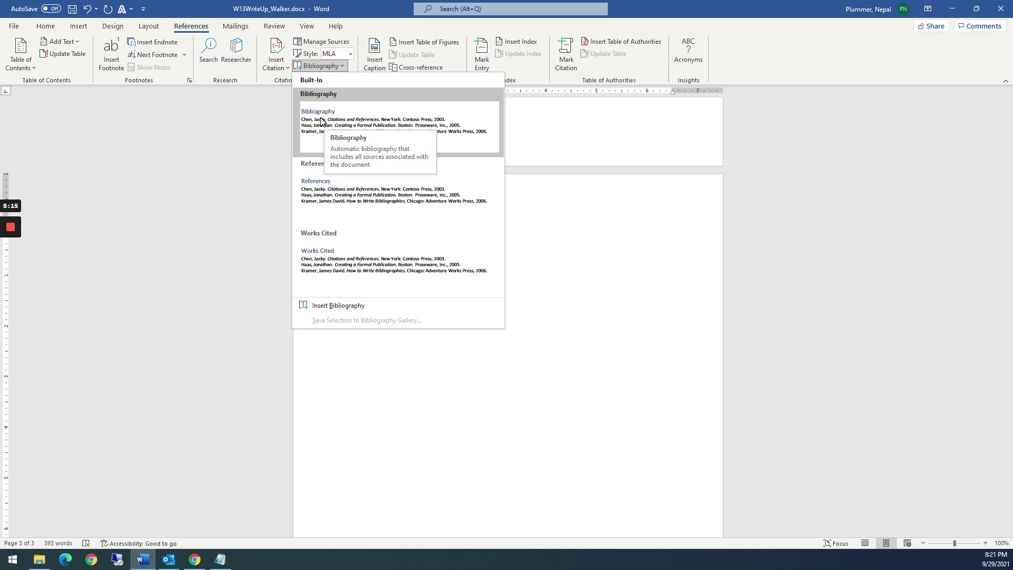
left_click(346, 270)
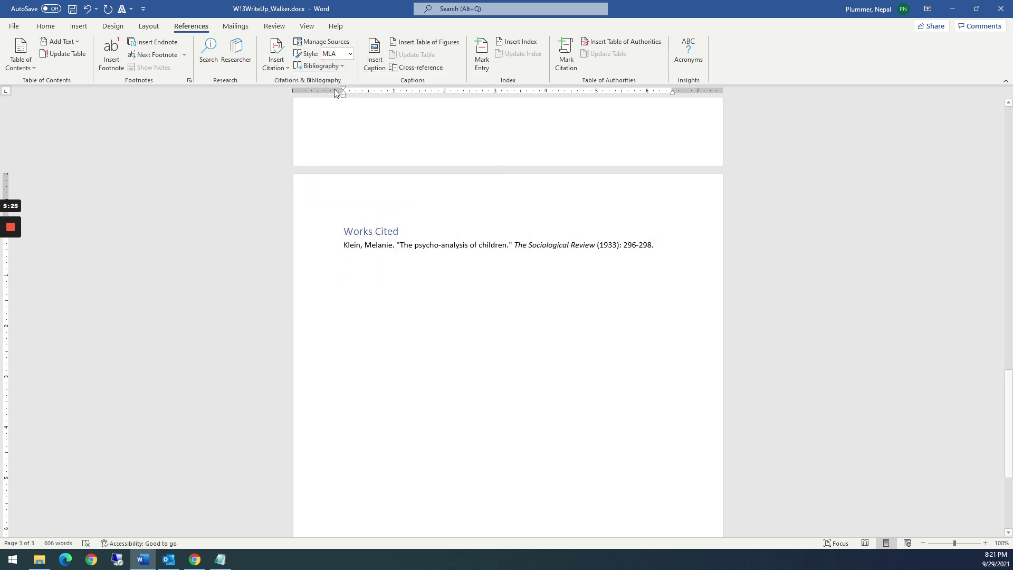
- Switch the citation style to APA and then back to MLA
left_click(350, 54)
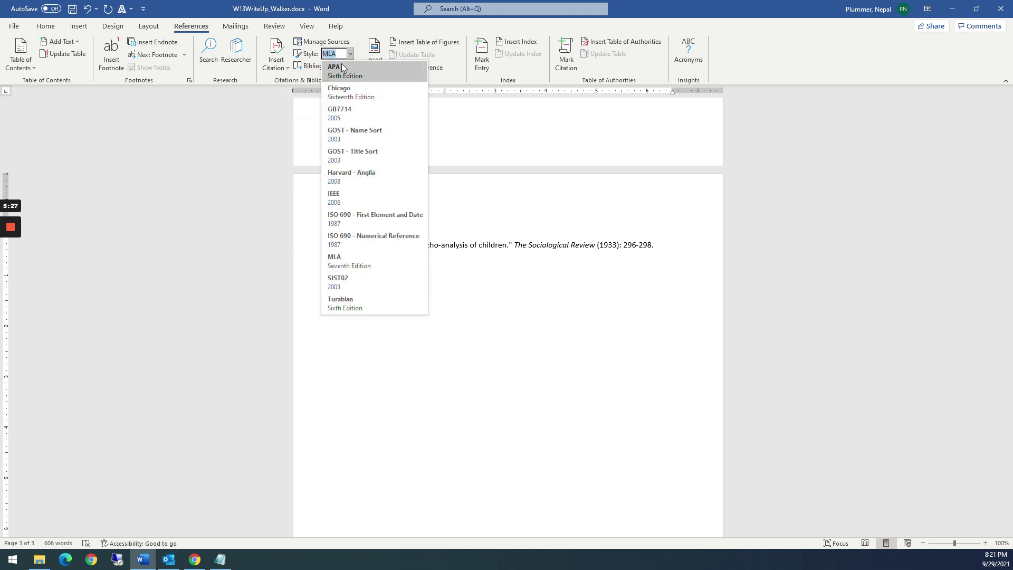
left_click(341, 71)
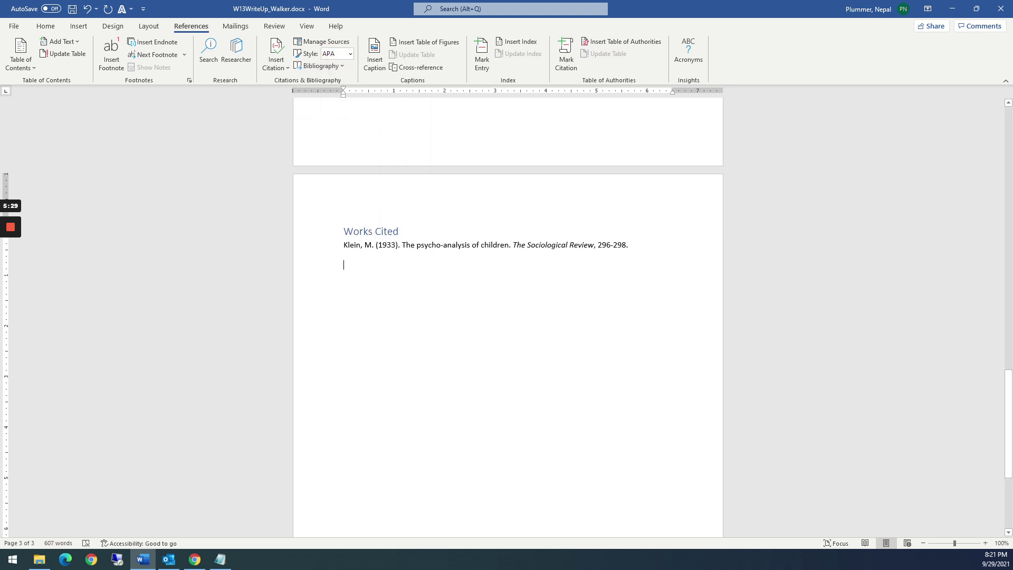
left_click(350, 54)
left_click(345, 257)
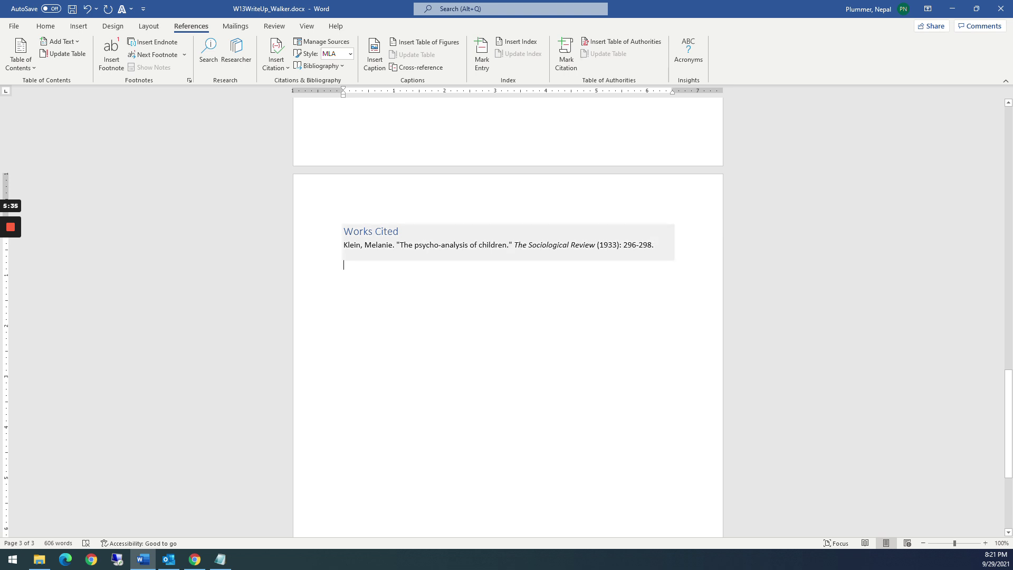
- Retype the bibliography heading as 'Works Cited' and keep the style set to MLA
left_click(400, 231)
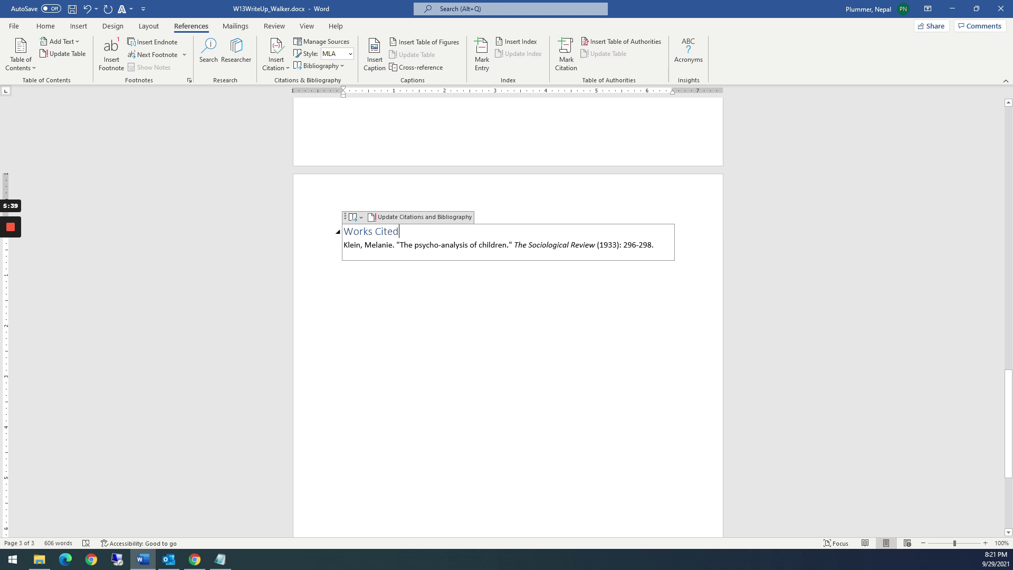
key("BackSpace")
key("BackSpace")
key("BackSpace")
key("BackSpace")
key("BackSpace")
key("BackSpace")
key("BackSpace")
key("BackSpace")
key("BackSpace")
key("BackSpace")
key("BackSpace")
type("Citations")
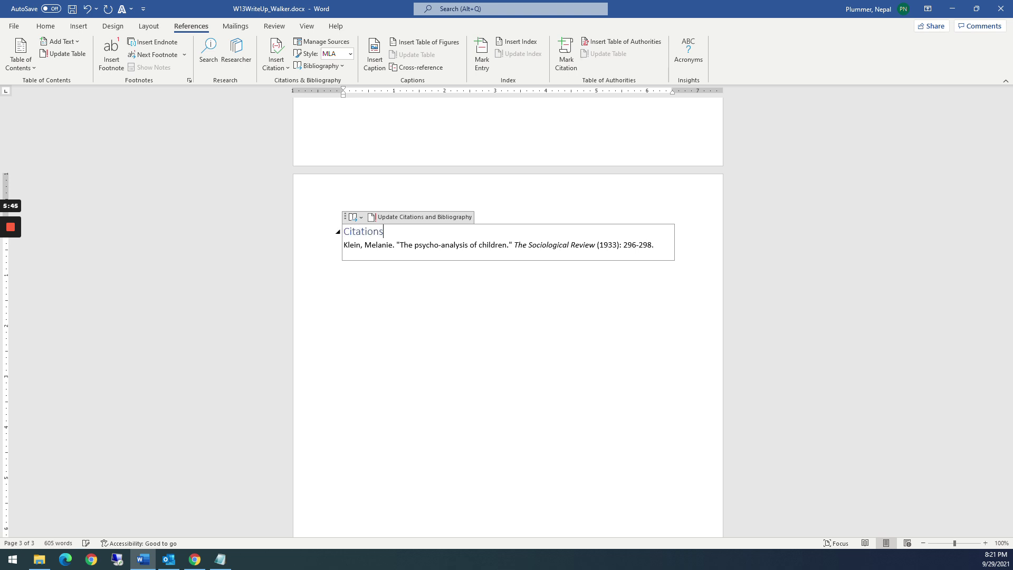
key("BackSpace")
key("BackSpace")
key("BackSpace")
key("BackSpace")
key("BackSpace")
key("BackSpace")
key("BackSpace")
key("BackSpace")
type("Wi")
key("BackSpace")
type("orks Cited")
left_click(350, 53)
left_click(334, 261)
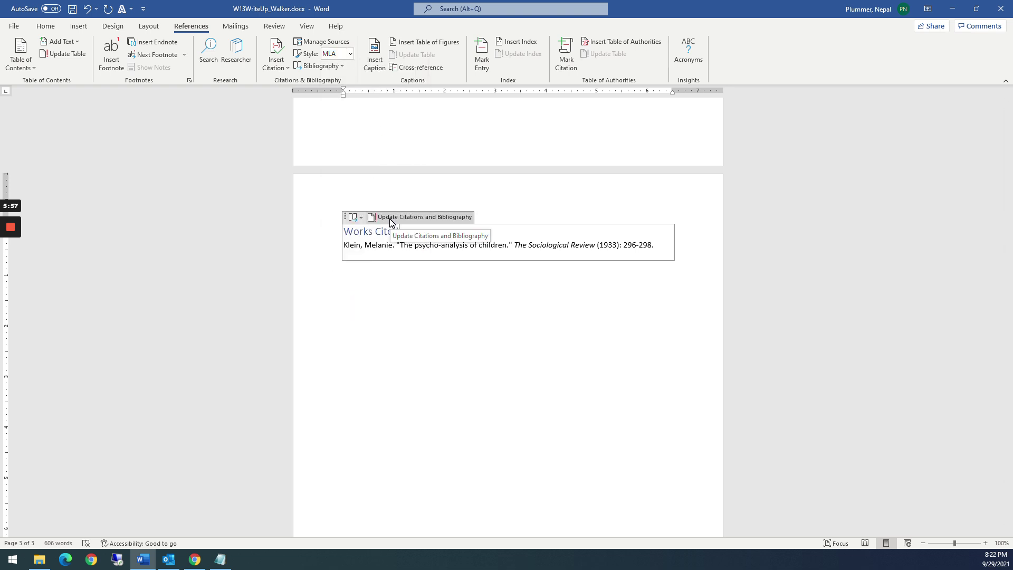
- Start a new Journal Article source in Manage Sources and enter the author's last and first names
left_click(321, 42)
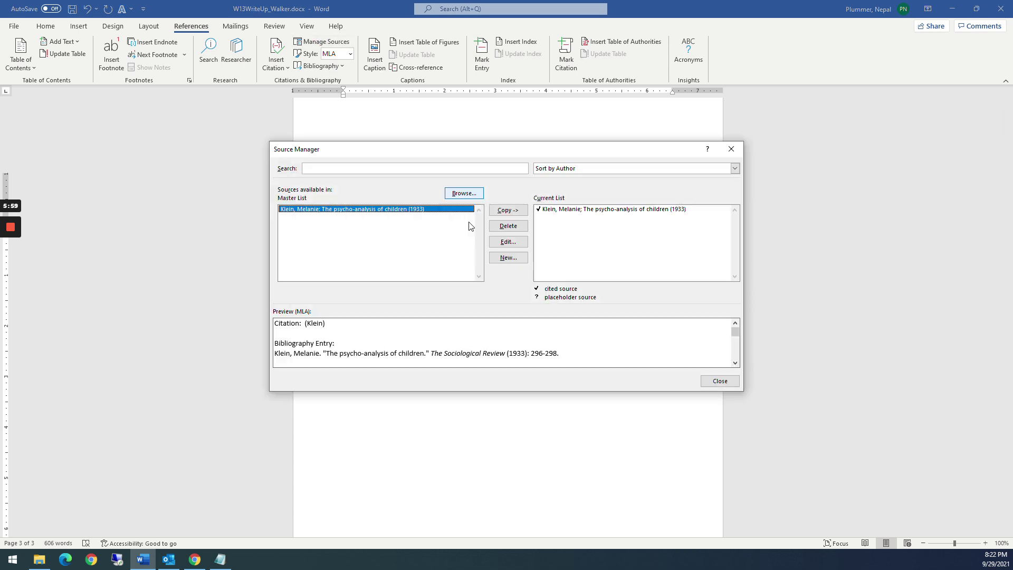
left_click(508, 257)
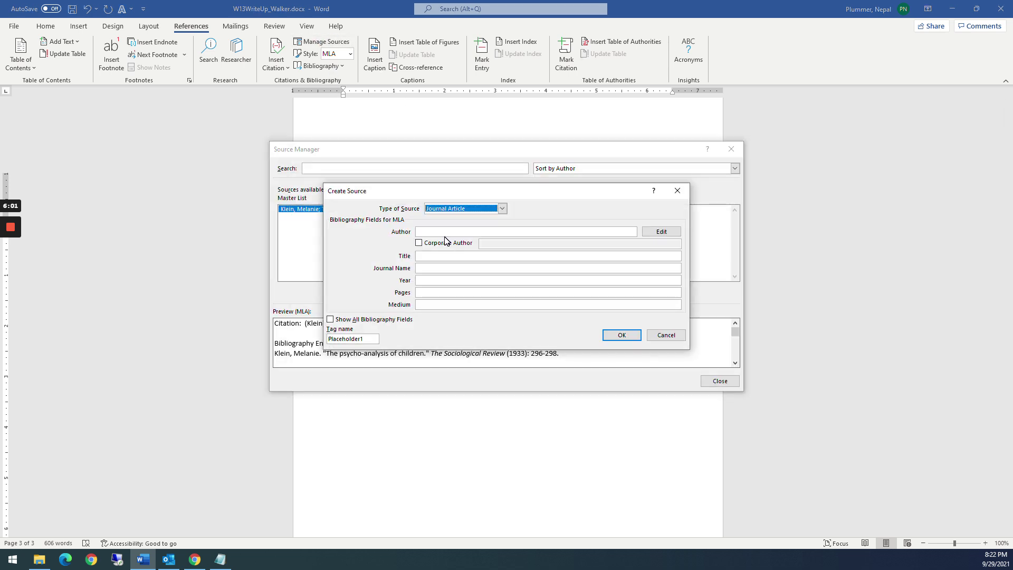
key("Tab")
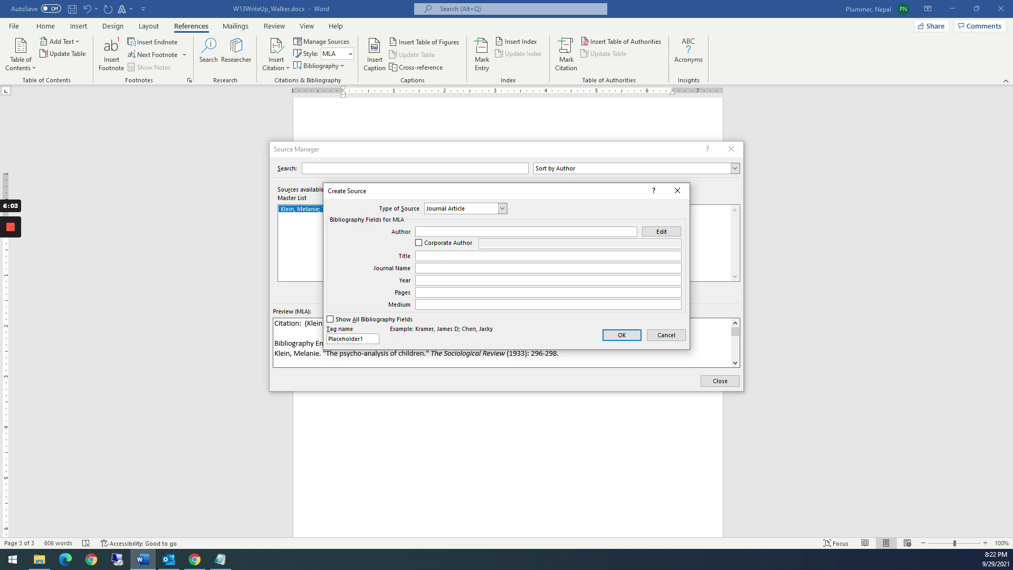
left_click(662, 231)
type("Plummer")
key("Tab")
type("Nepal")
key("Return")
left_click(546, 342)
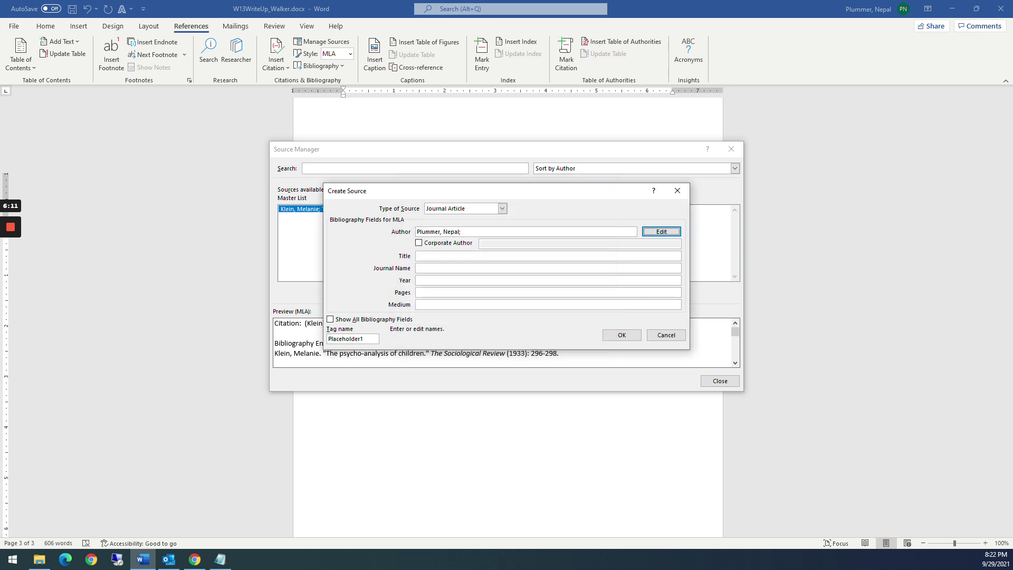
- Fill in title 'I'm Awesome Today', journal 'Awesomeness in the World', year 2021, pages 25-28, and save
type("I'm Awesome Today")
key("Tab")
type("Awesomeness in the World")
key("Tab")
type("2021")
key("Tab")
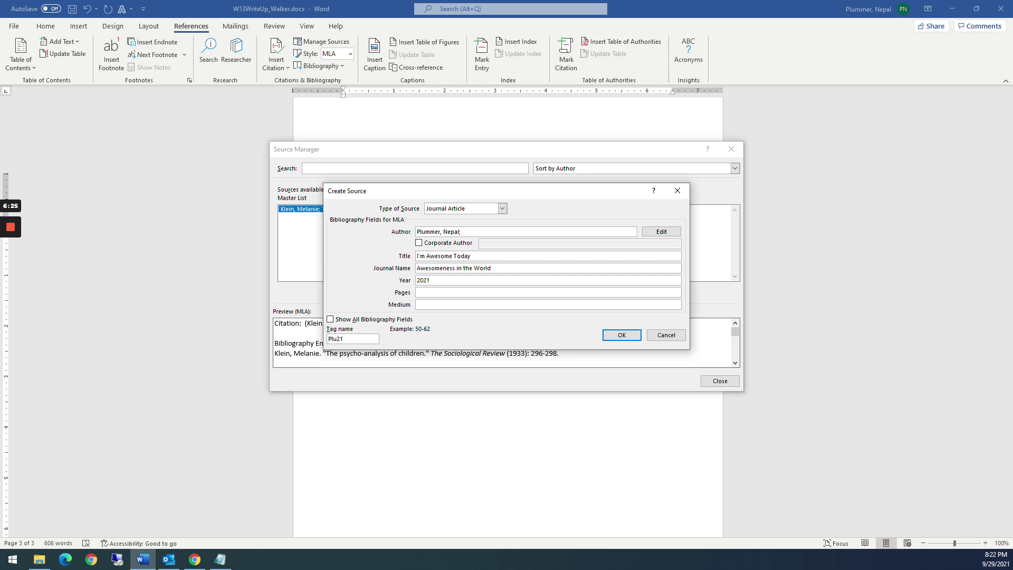
type("25-28")
left_click(620, 336)
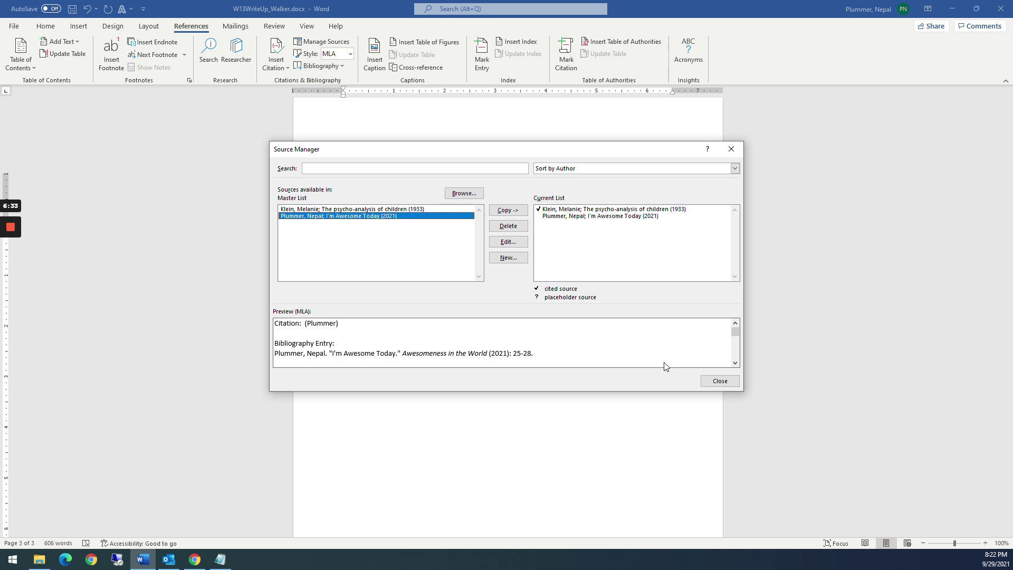
left_click(587, 216)
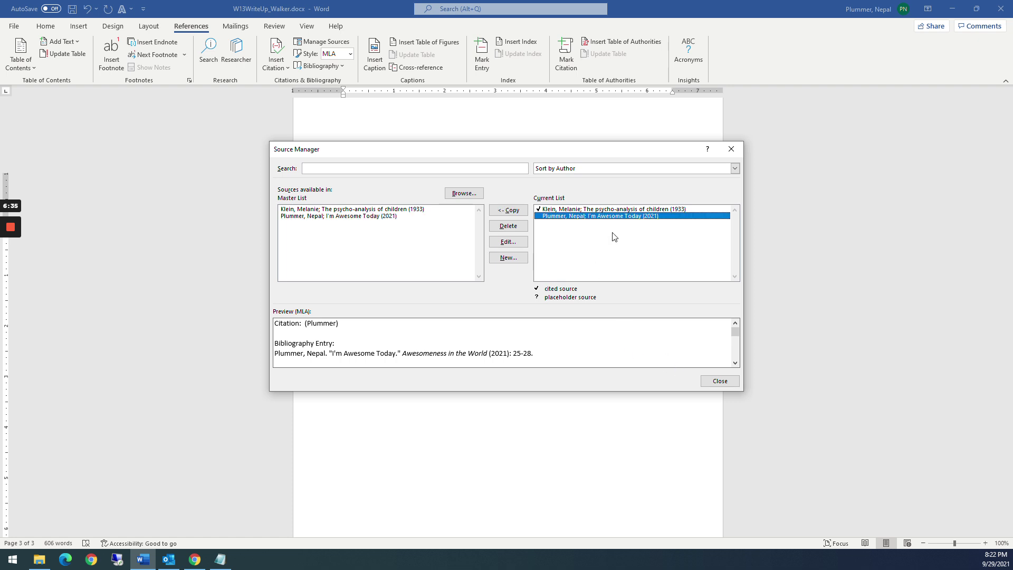
left_click(719, 380)
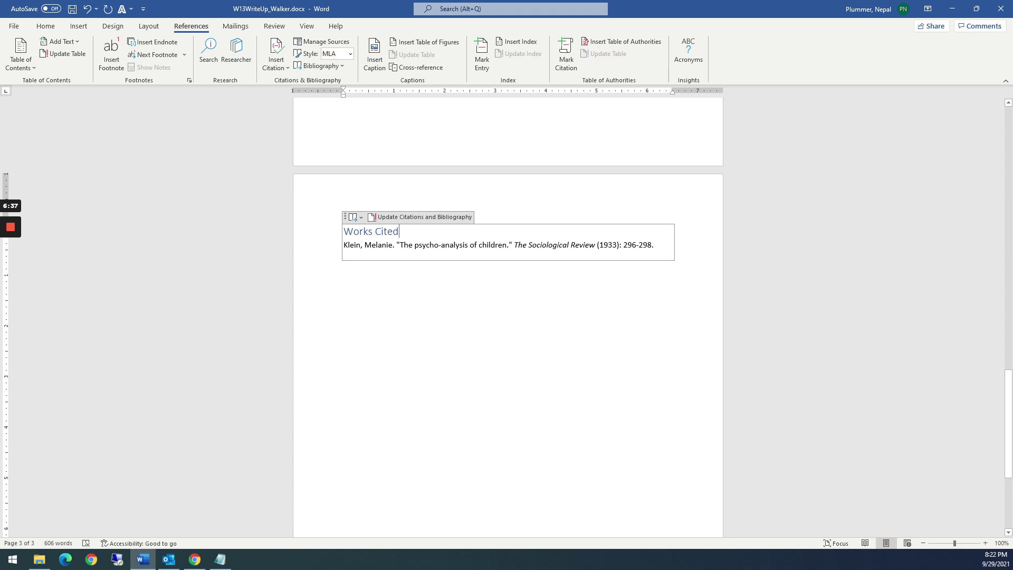
- Update the Works Cited field to include the 2021 source and set the citation style to APA
left_click(395, 219)
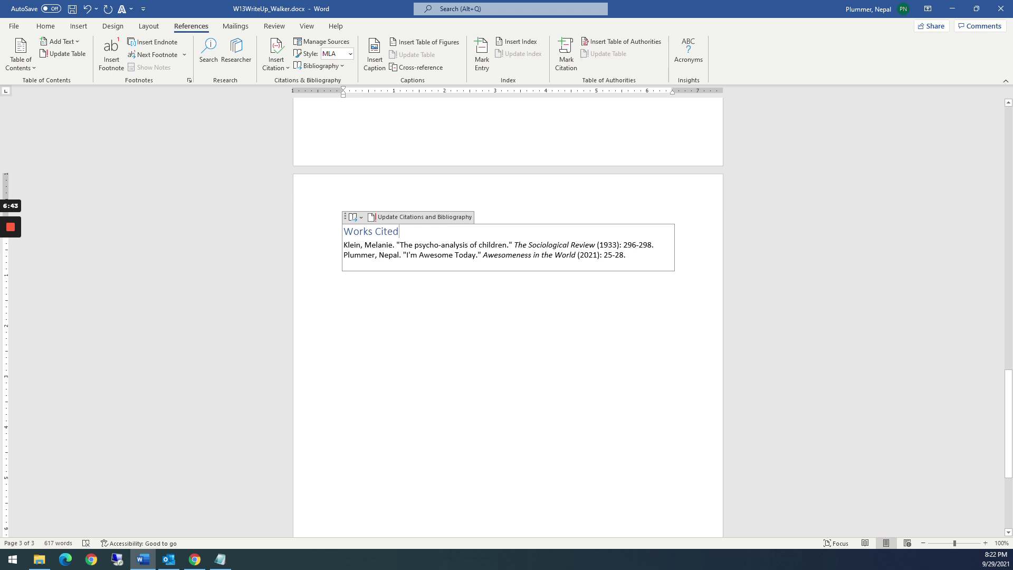
left_click(350, 53)
left_click(344, 69)
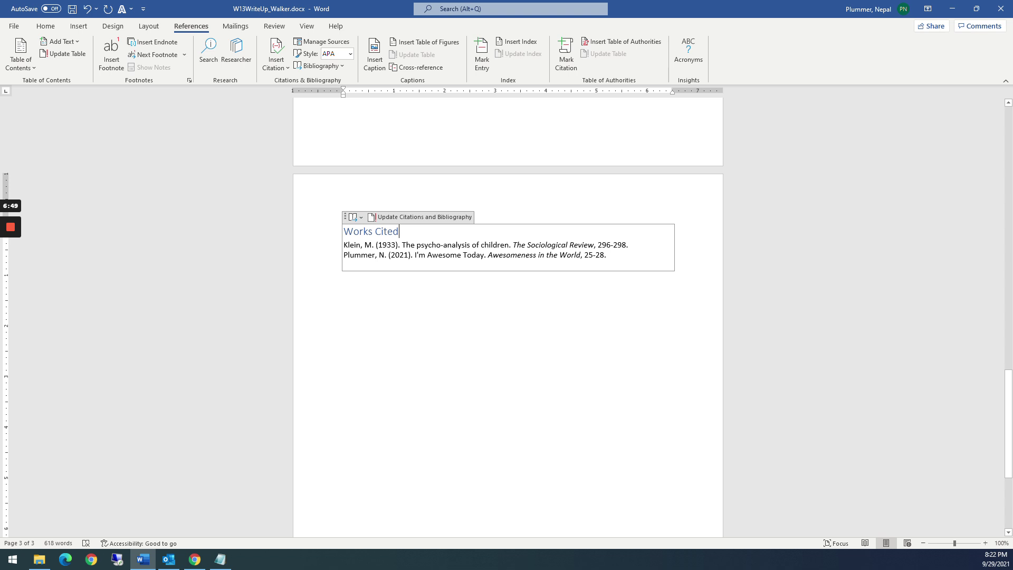
- Set the whole bibliography to Double line spacing in the Paragraph dialog
key("ctrl+a")
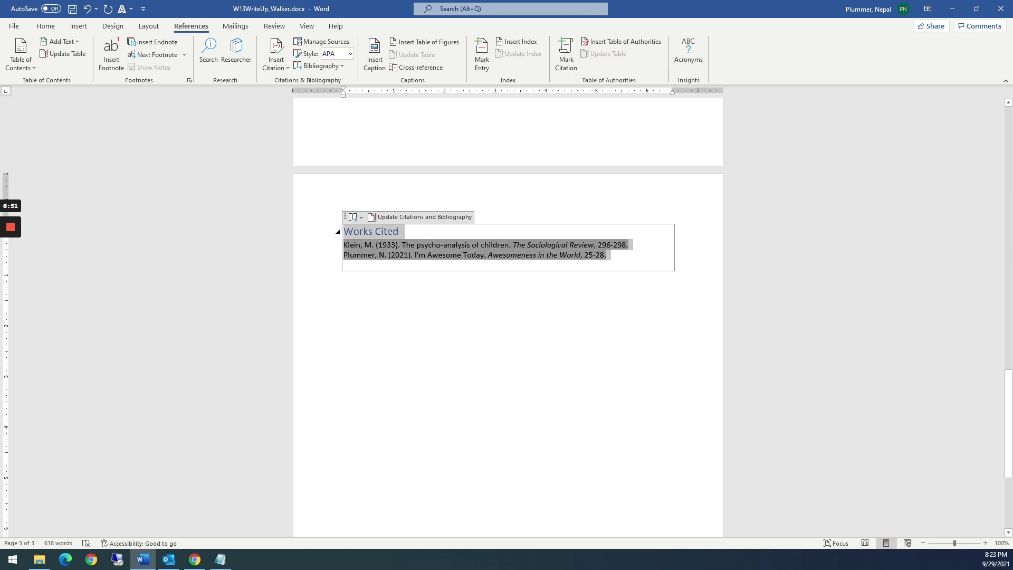
left_click(45, 26)
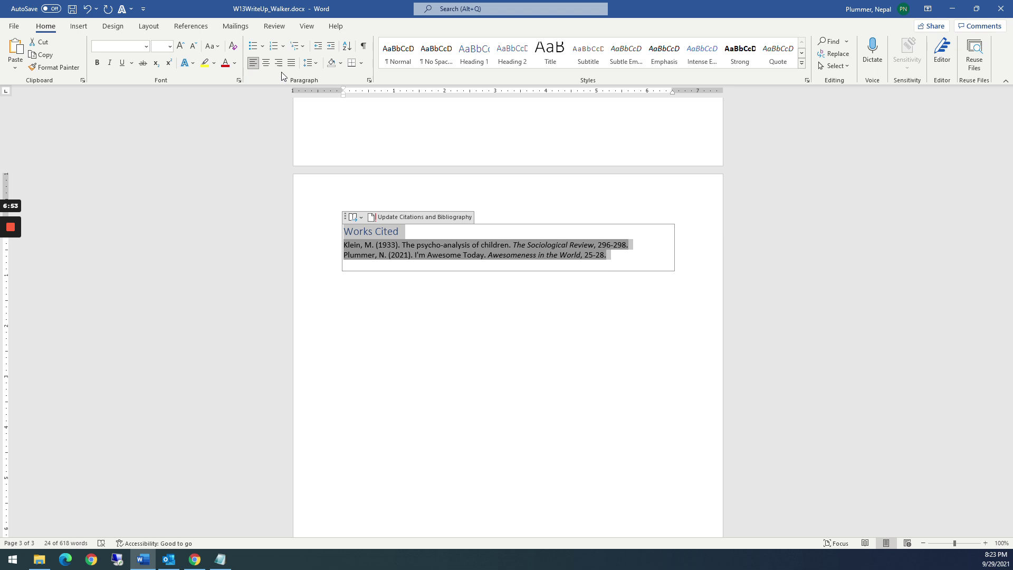
left_click(369, 80)
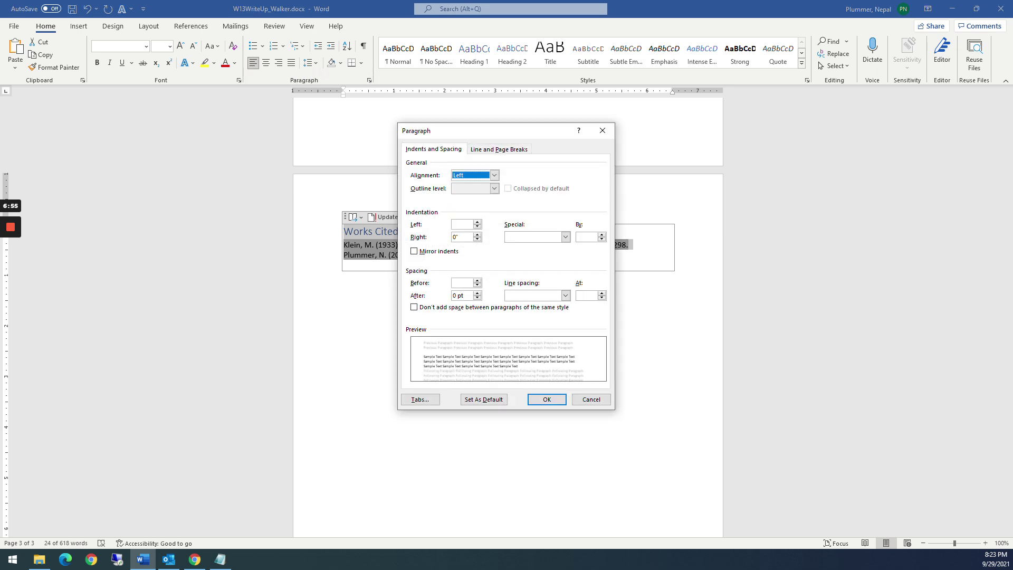
left_click(565, 296)
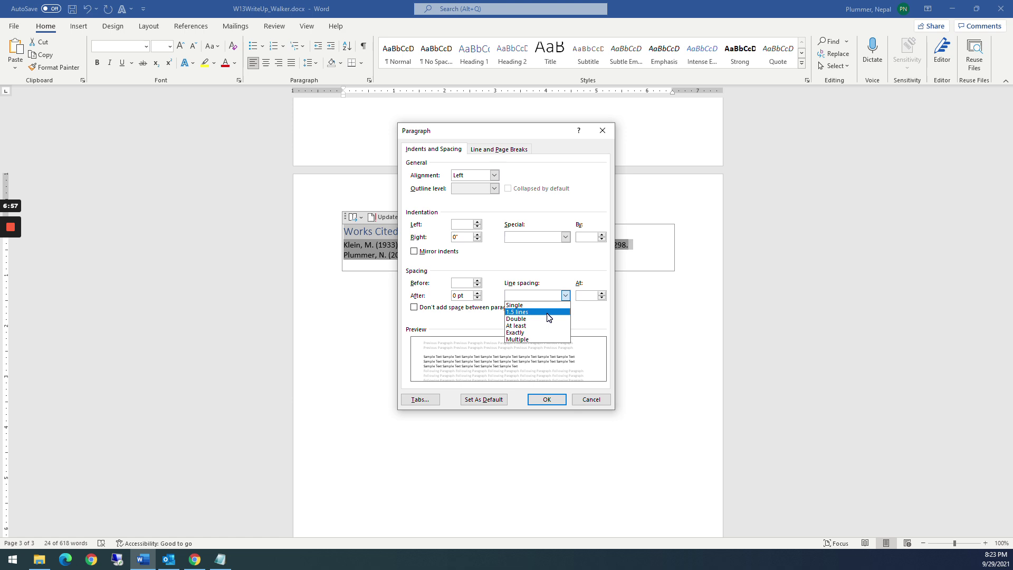
left_click(547, 319)
left_click(546, 399)
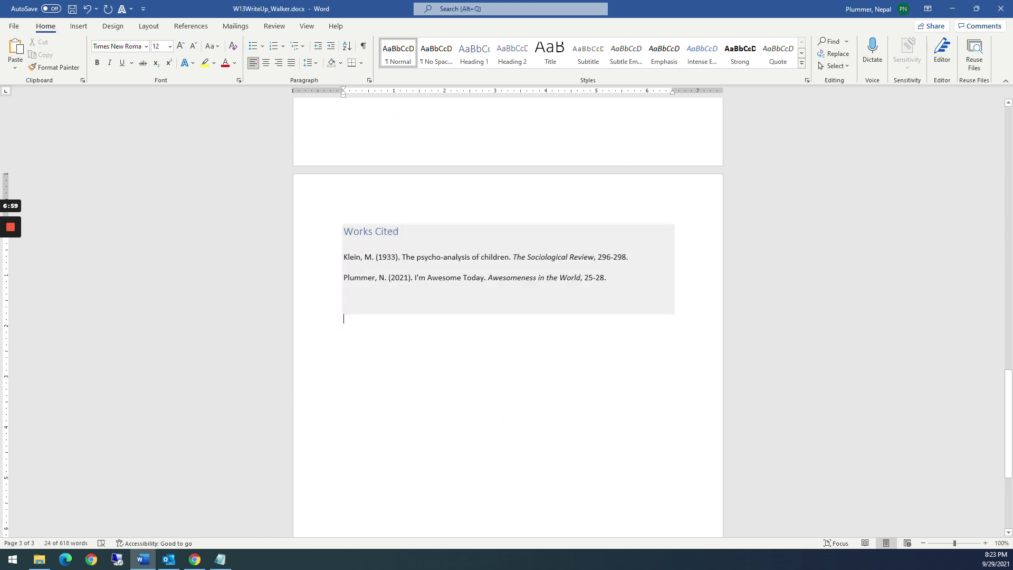
- Select the entry text from Klein's title through the second entry
left_click(344, 298)
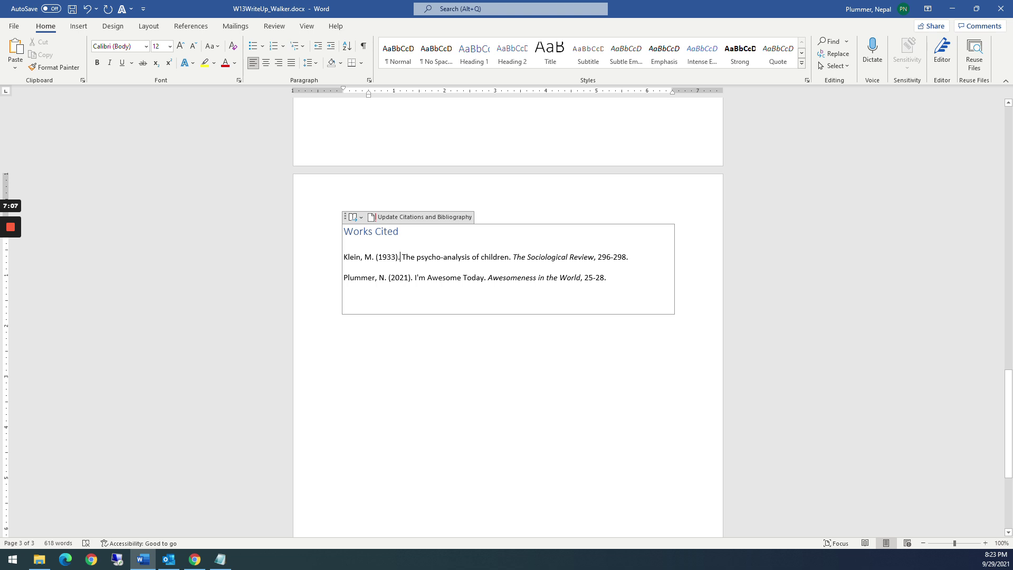
left_click_drag(401, 257, 549, 285)
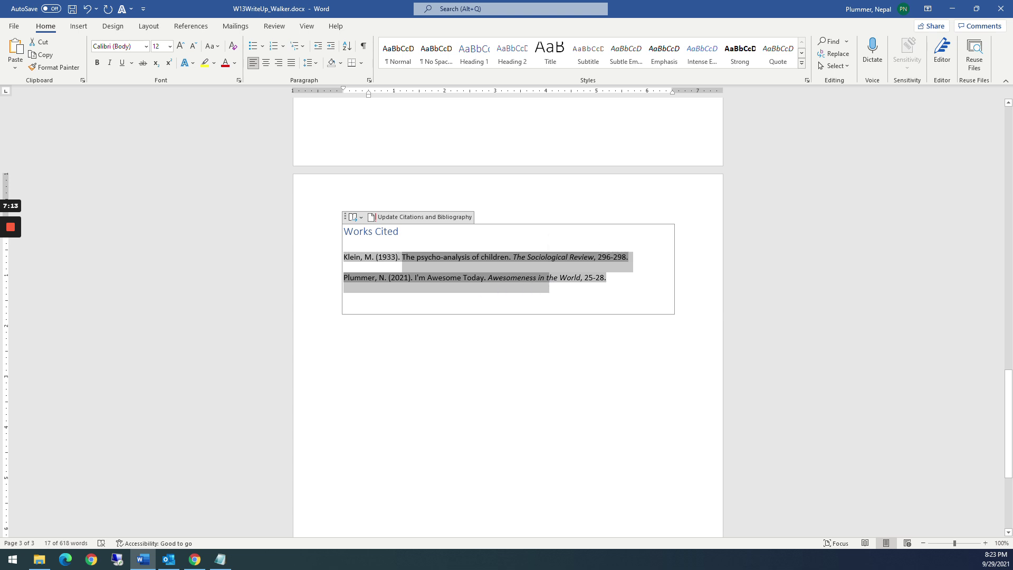
mouse_move(10, 231)
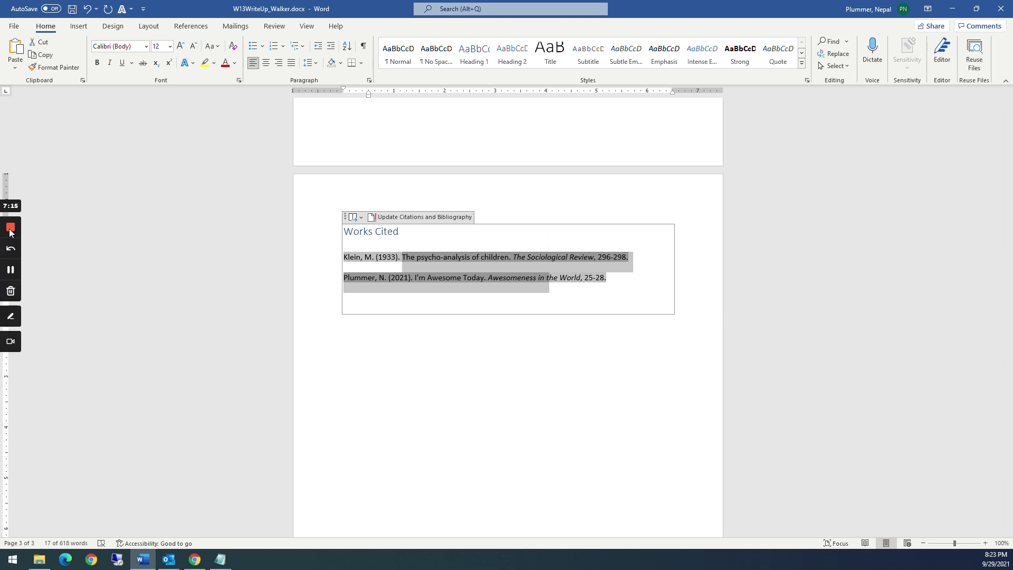